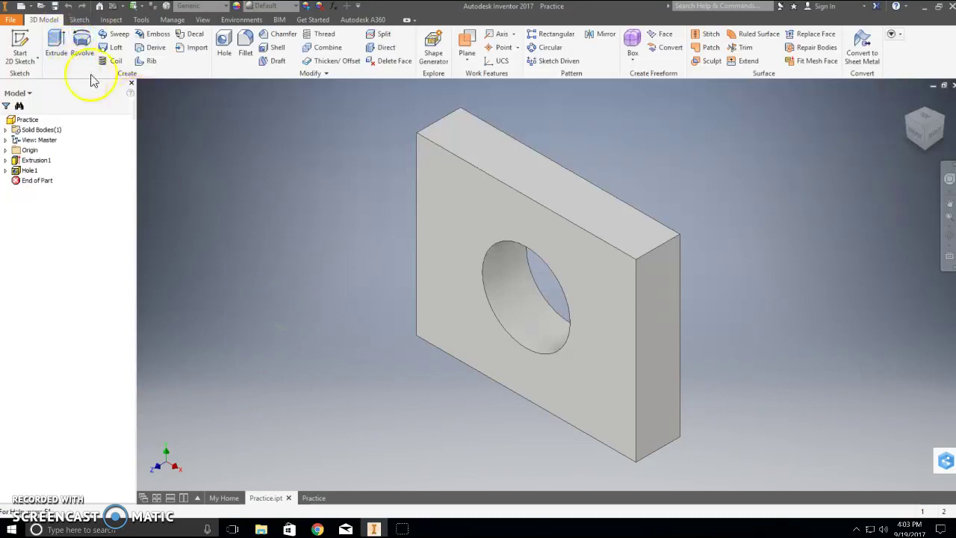
- Create a new part from the Standard.ipt template and start a 2D sketch on the front (XY) plane
left_click(21, 9)
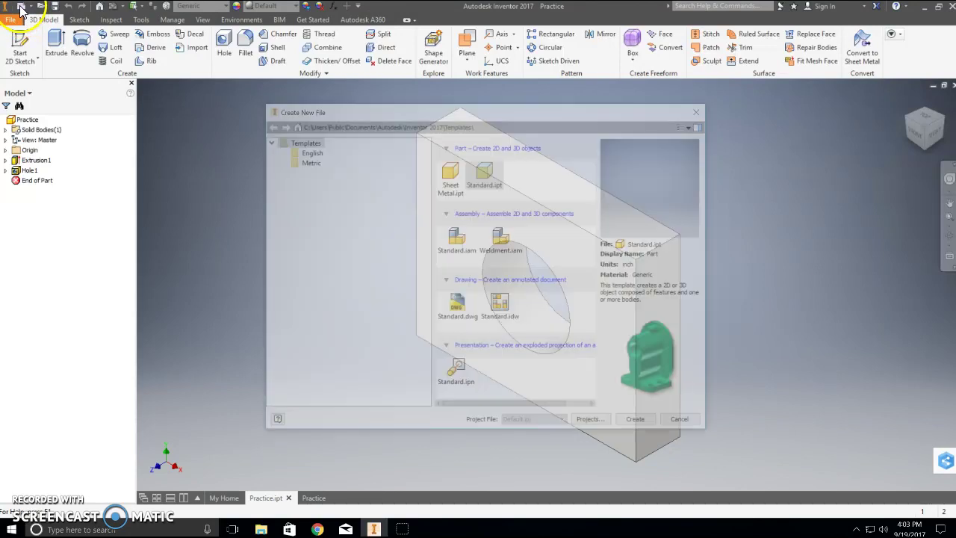
left_click(486, 179)
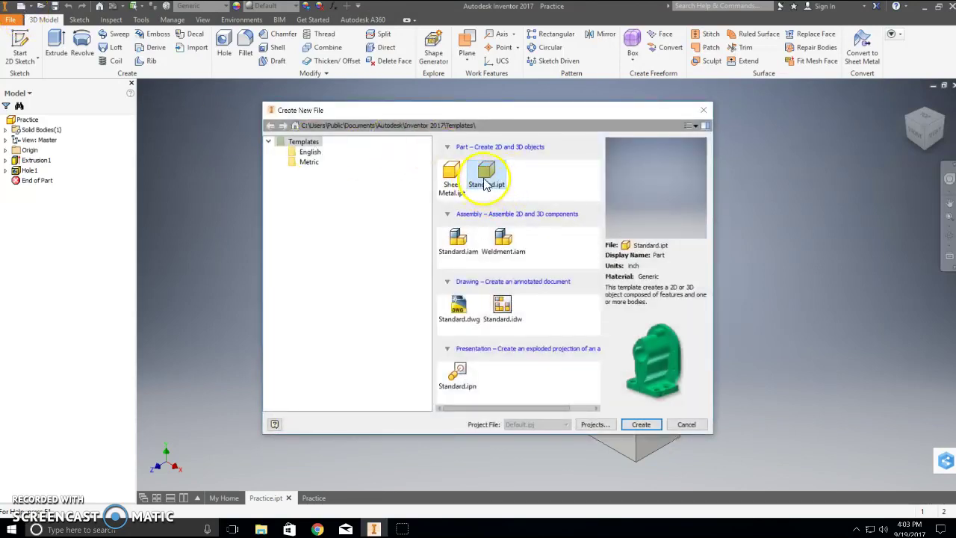
left_click(641, 424)
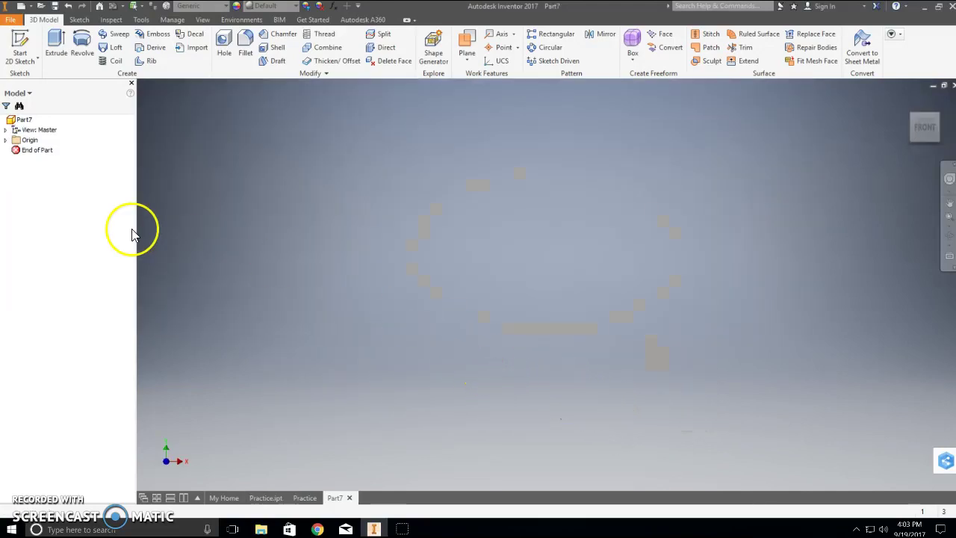
left_click(22, 41)
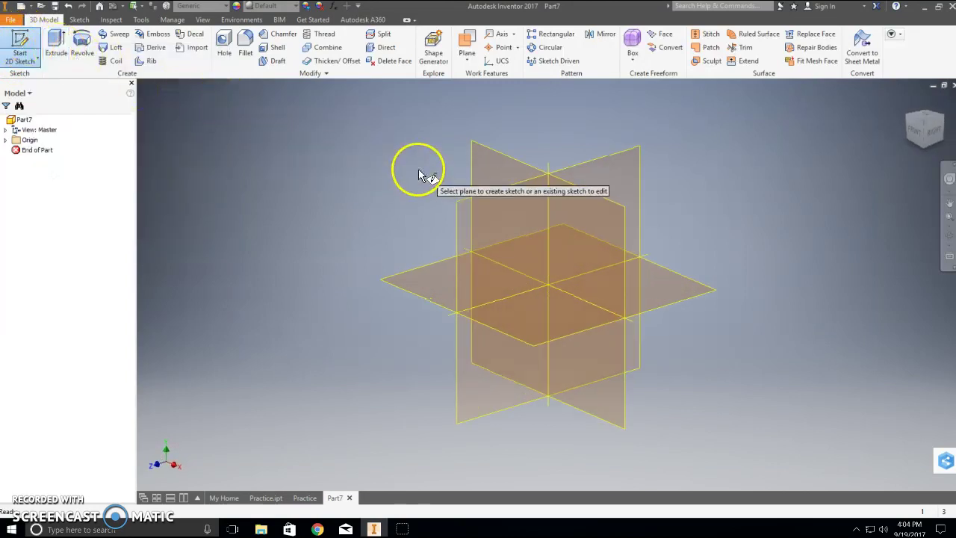
left_click(489, 168)
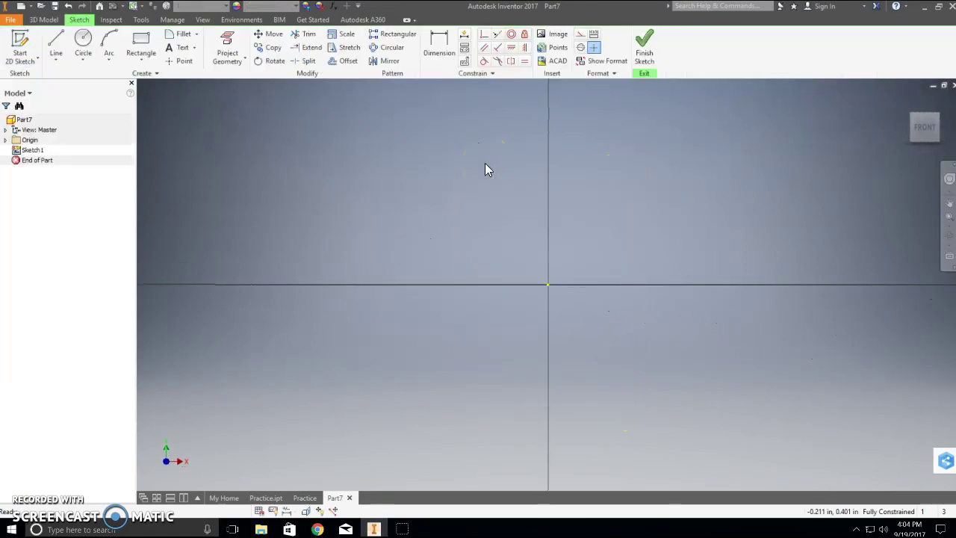
- Draw a closed L-shaped profile of six lines from the origin, about 0.61 in tall and 0.73 in wide, with the step at its upper right
left_click(54, 41)
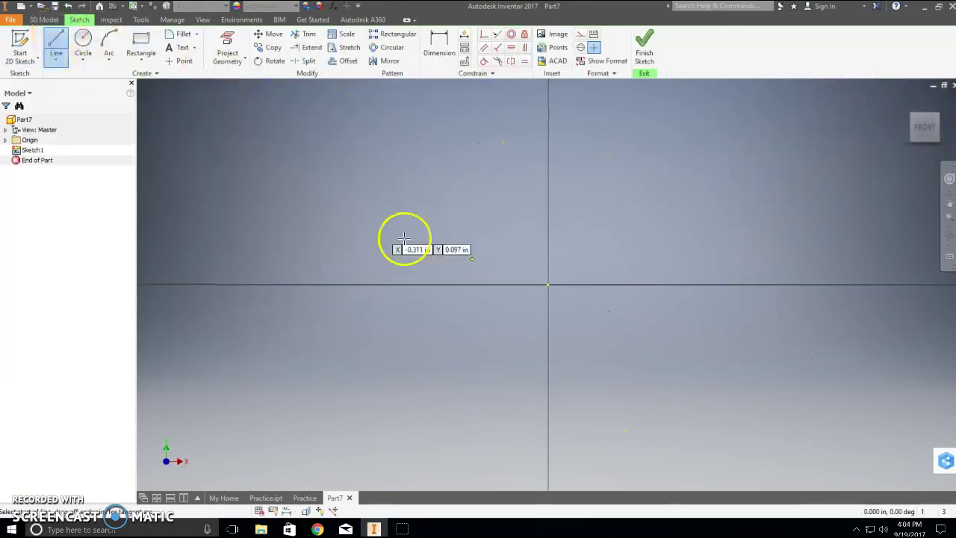
left_click(548, 285)
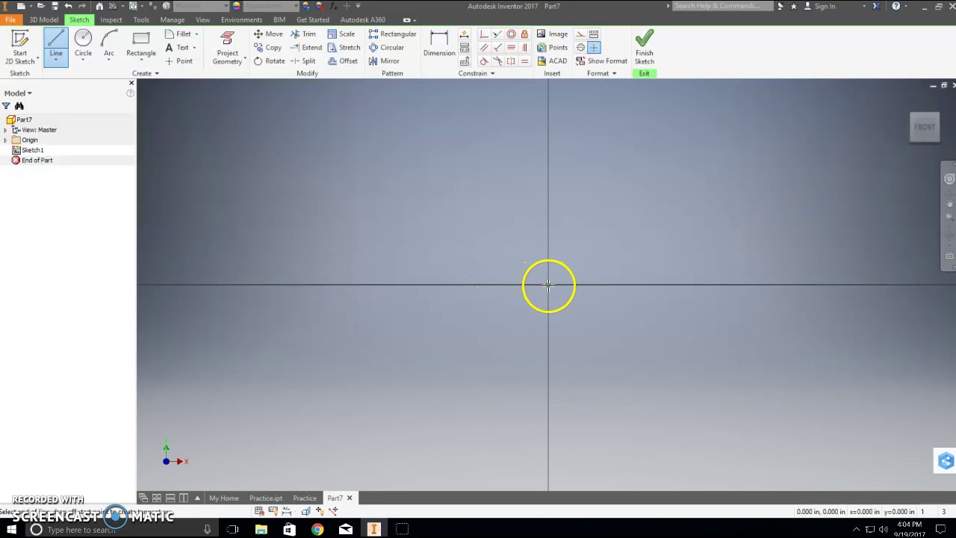
left_click(548, 98)
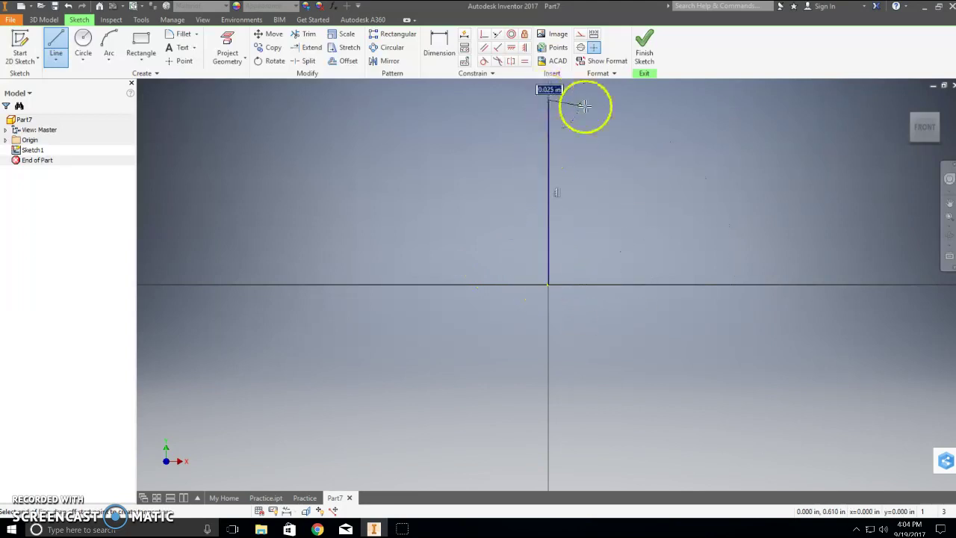
left_click(666, 99)
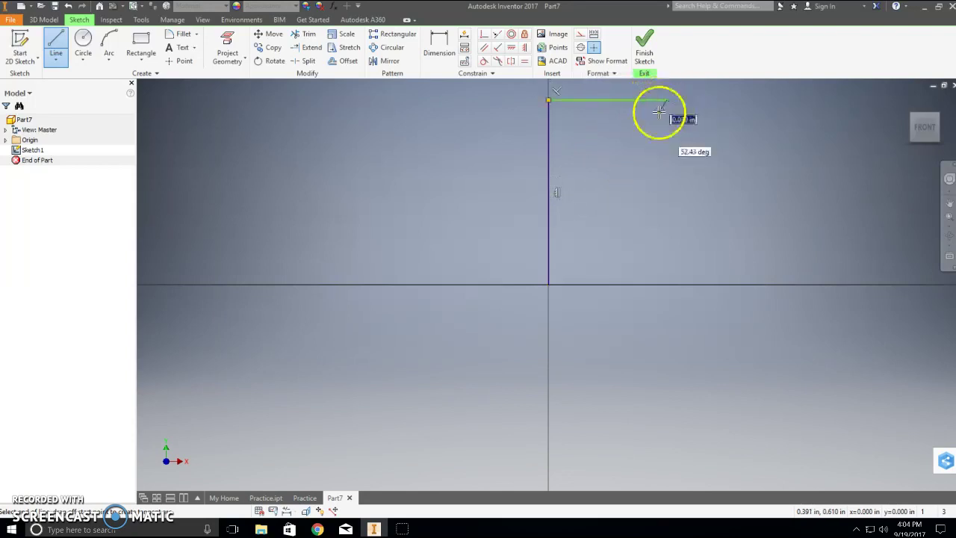
left_click(666, 179)
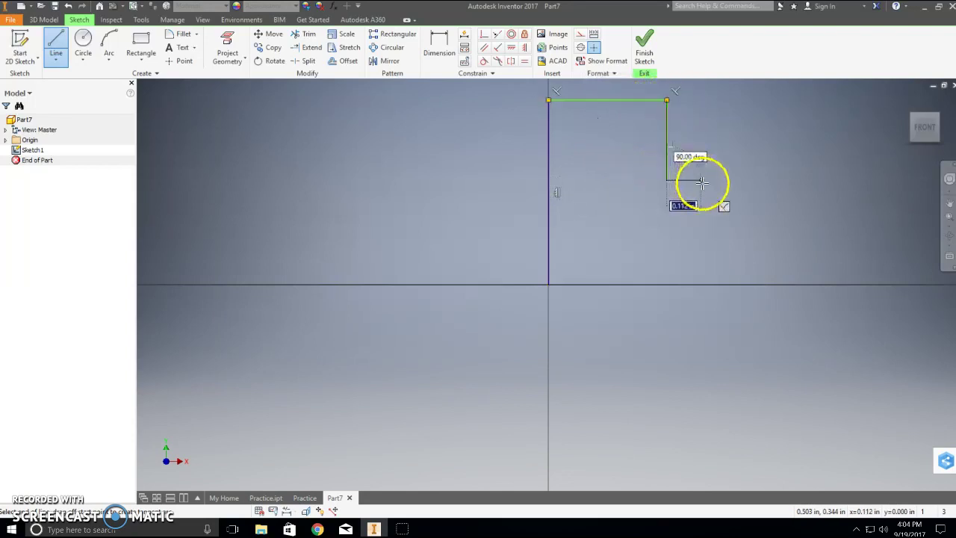
left_click(779, 180)
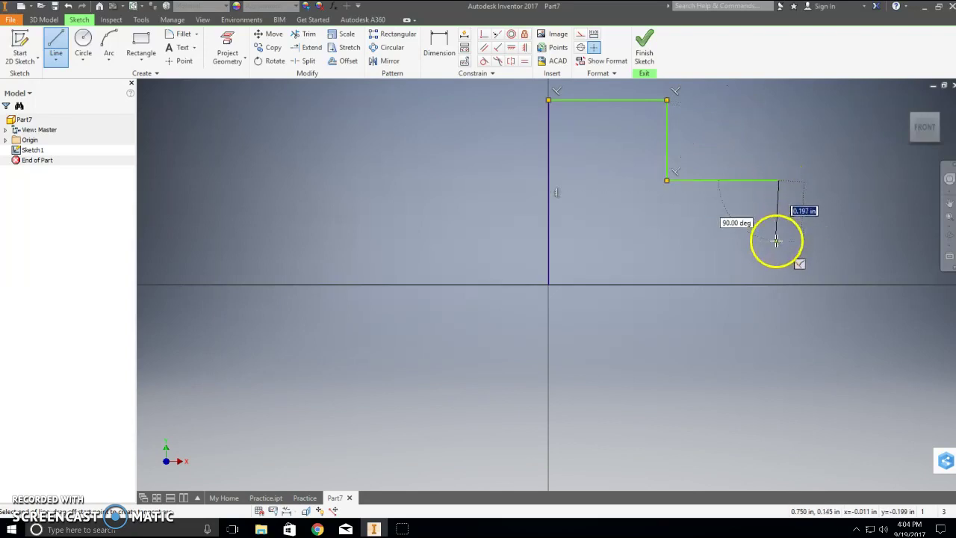
left_click(770, 285)
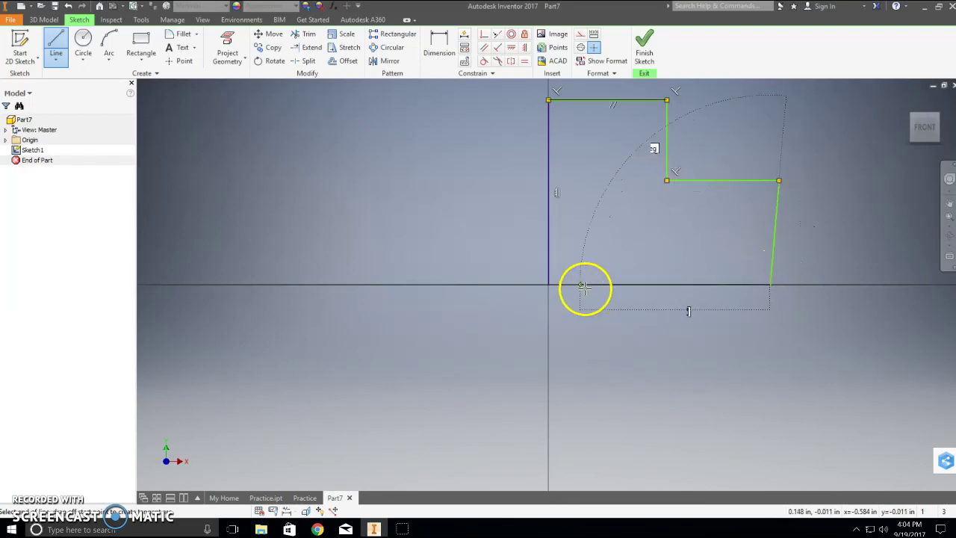
left_click(548, 284)
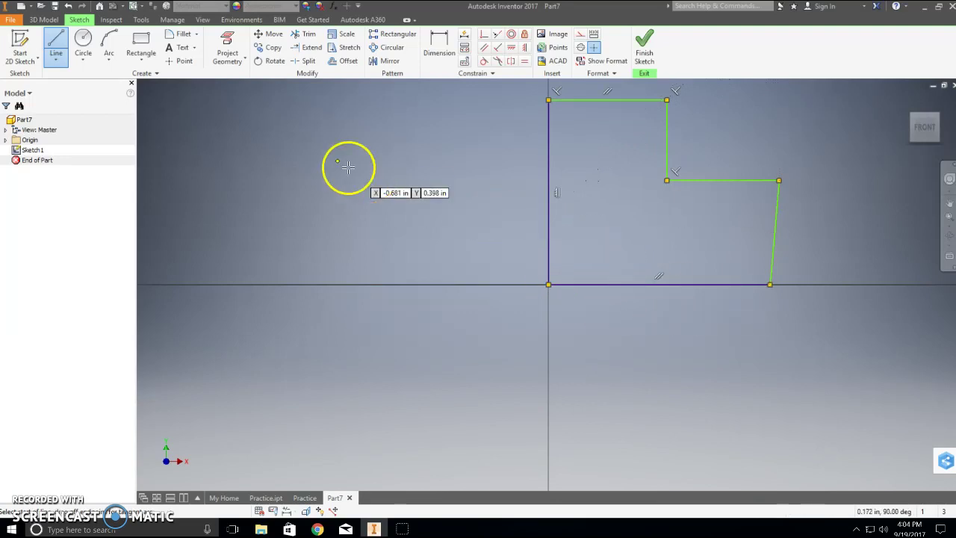
- Make the profile's slanted right edge perpendicular to its bottom edge
left_click(498, 47)
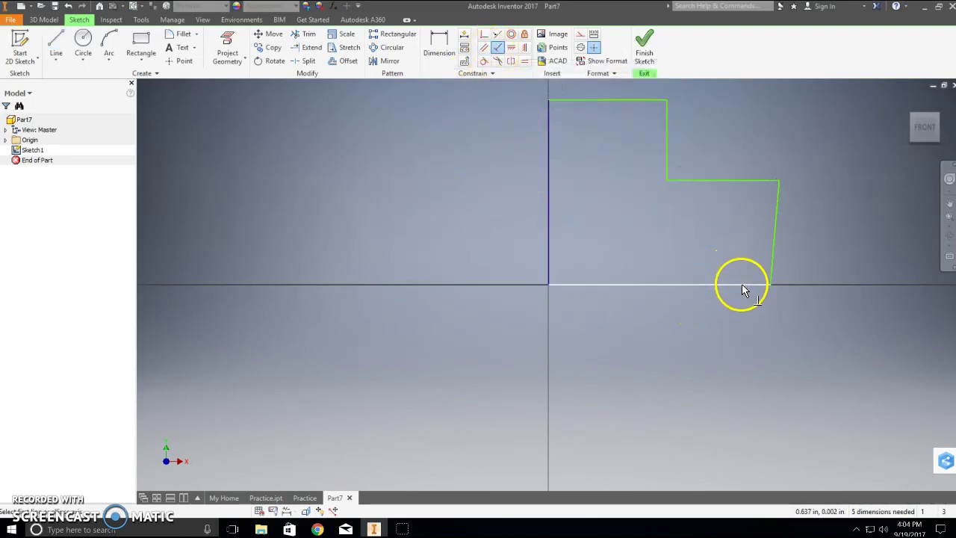
left_click(774, 251)
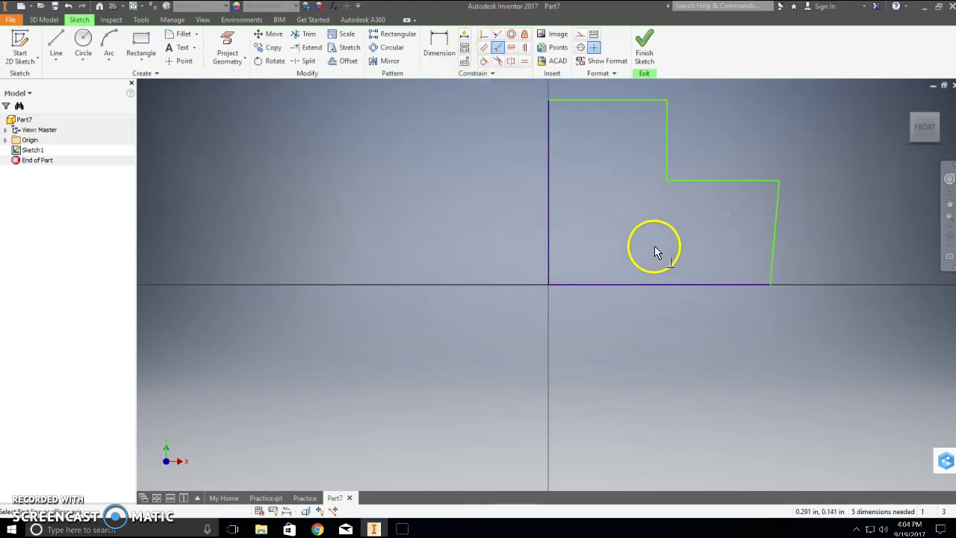
left_click(757, 289)
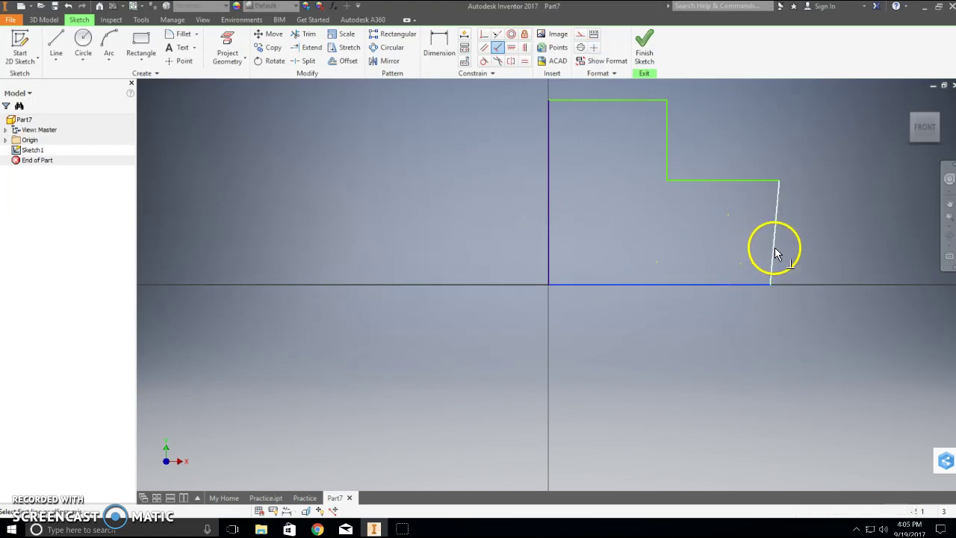
left_click(775, 252)
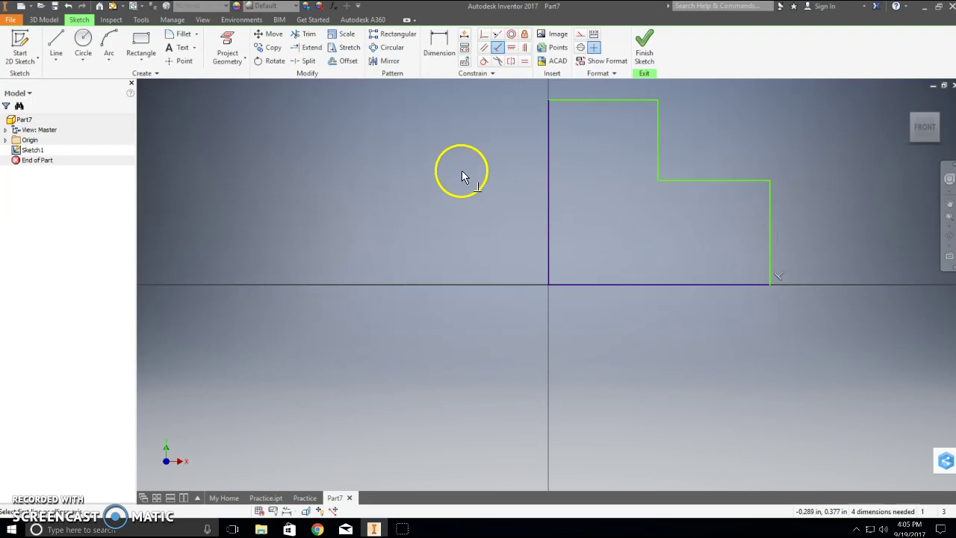
- Dimension the profile's left edge to 2 in and its bottom edge to 3 in
left_click(439, 43)
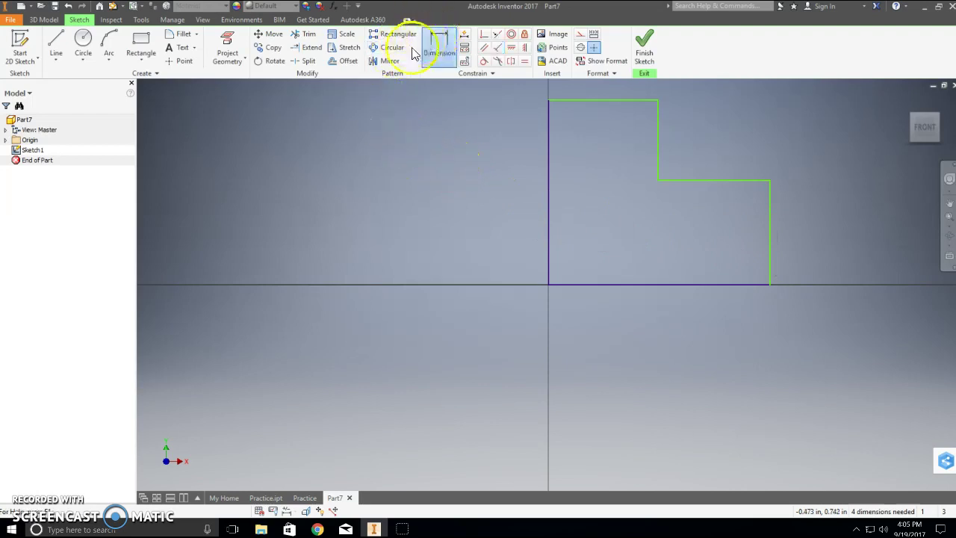
left_click(548, 211)
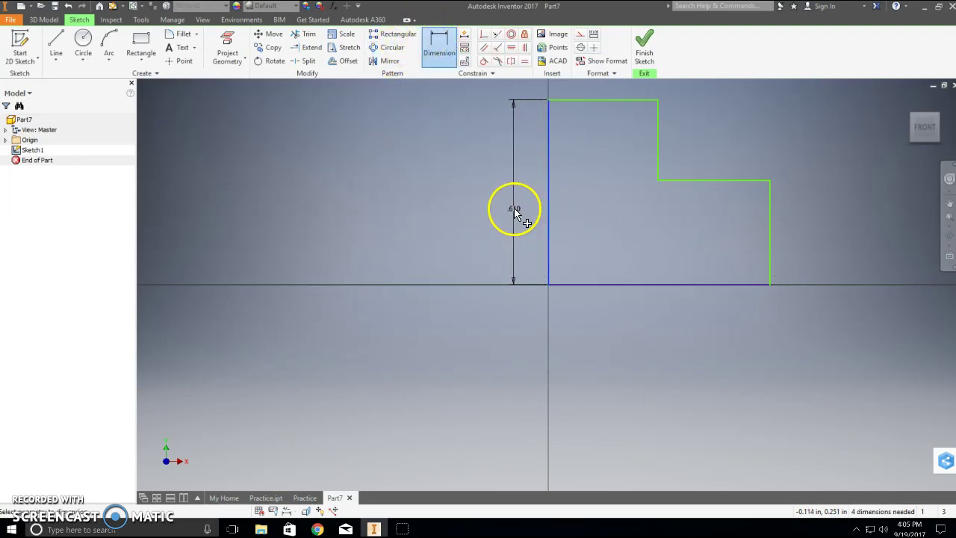
left_click(516, 209)
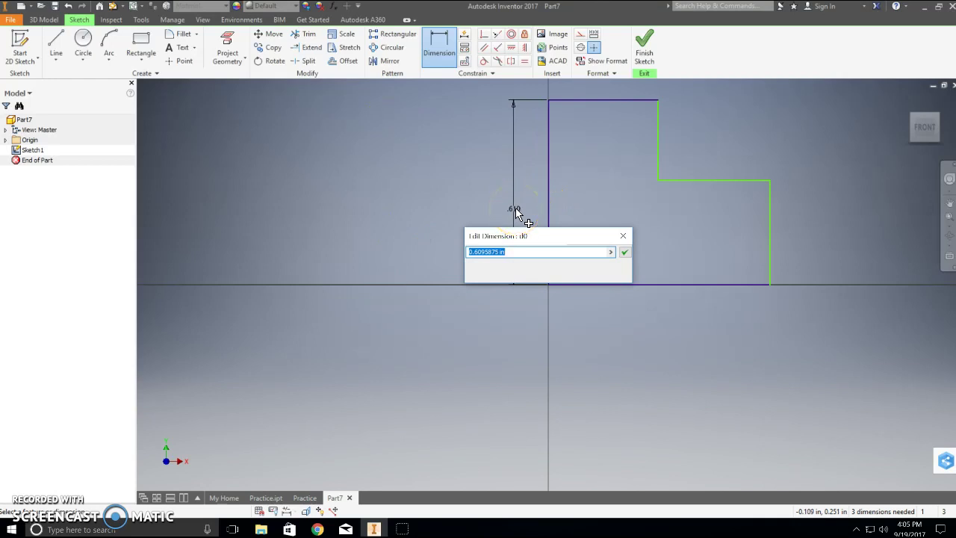
type("2")
key("Return")
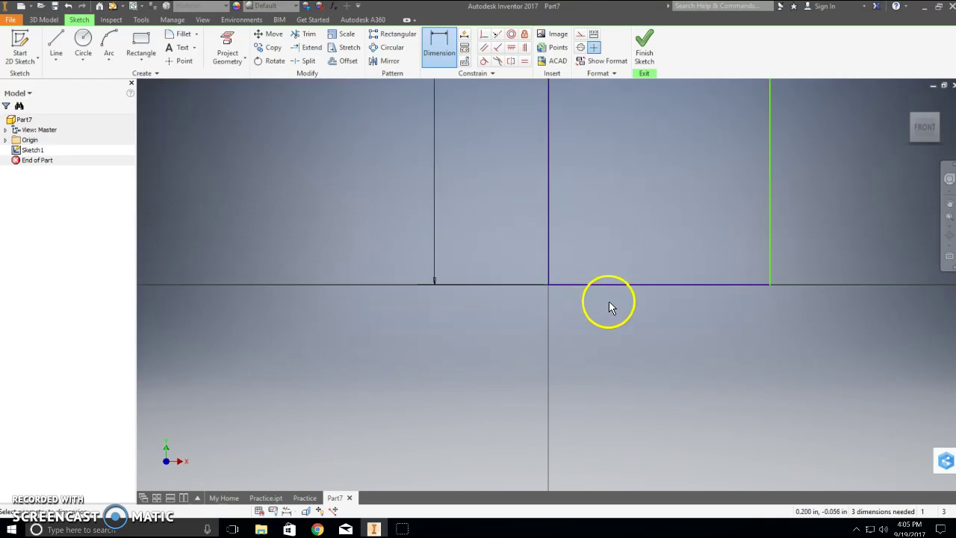
left_click(641, 291)
left_click(644, 310)
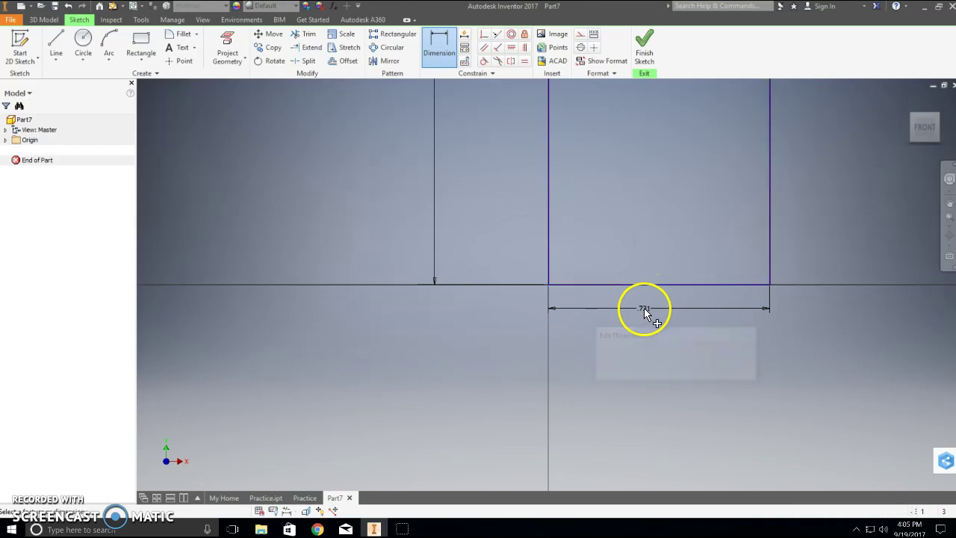
type("3")
key("Return")
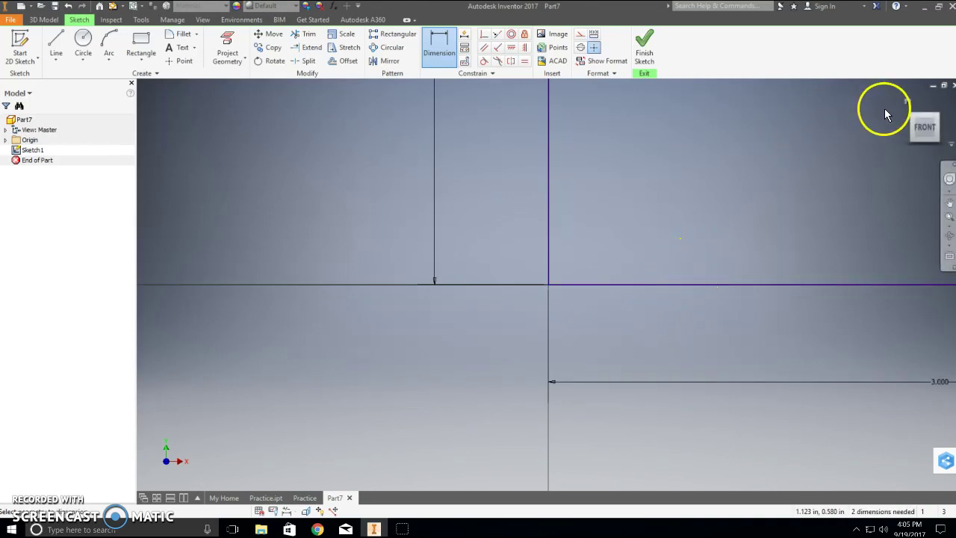
- Dimension the profile's short top edge to 1.5 in and its right edge to 1 in
left_click(924, 127)
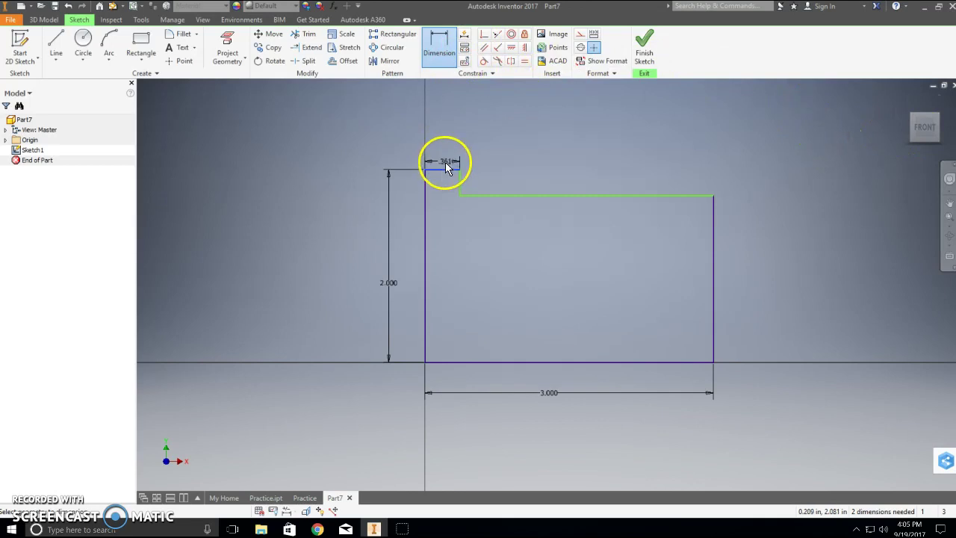
left_click(447, 154)
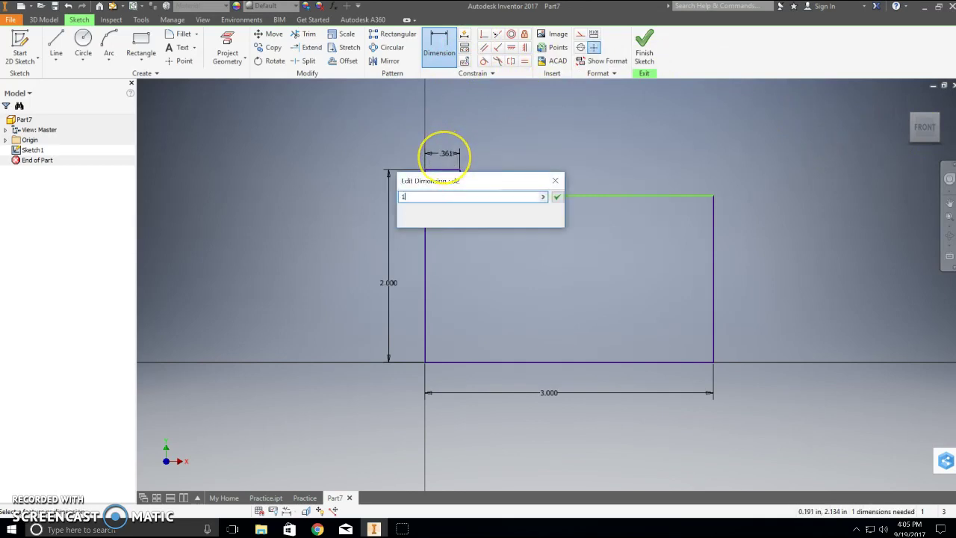
key("Return")
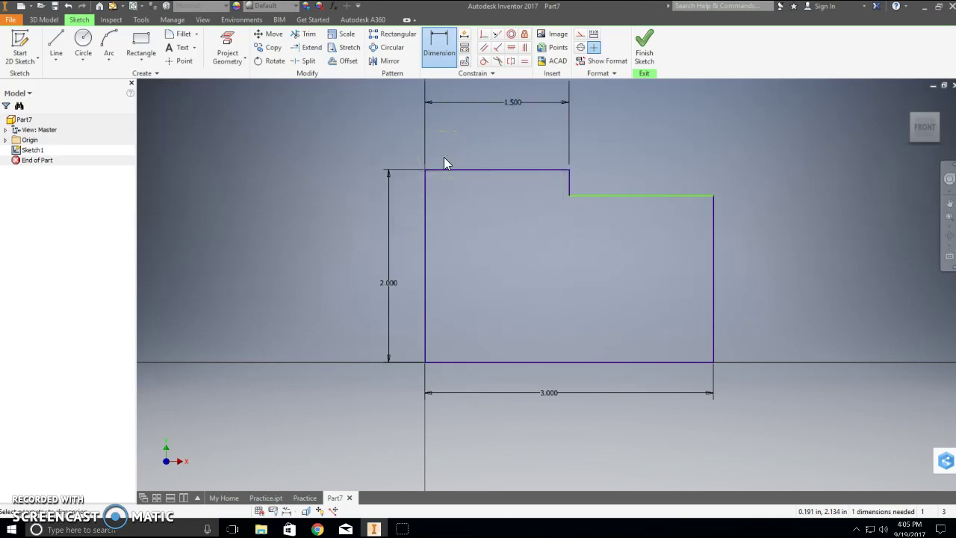
left_click(716, 273)
left_click(747, 272)
type("1")
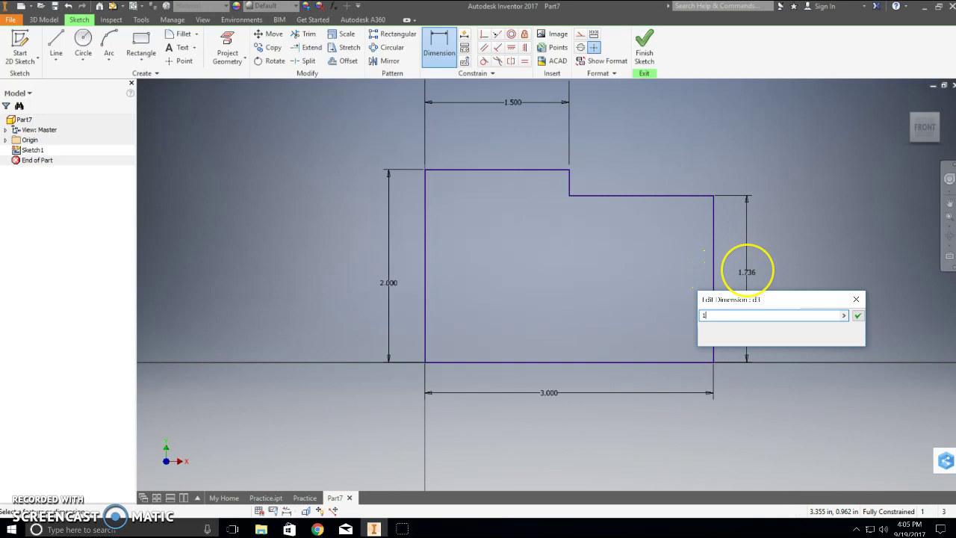
key("Return")
left_click(730, 271)
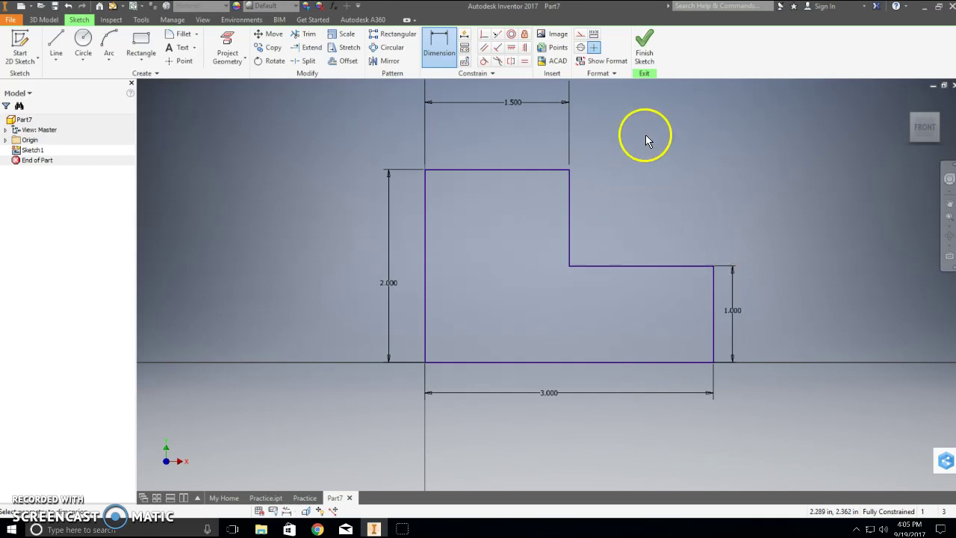
- Finish the sketch and extrude the L-shaped profile 1.5 in toward the back, using the reversed direction
left_click(644, 47)
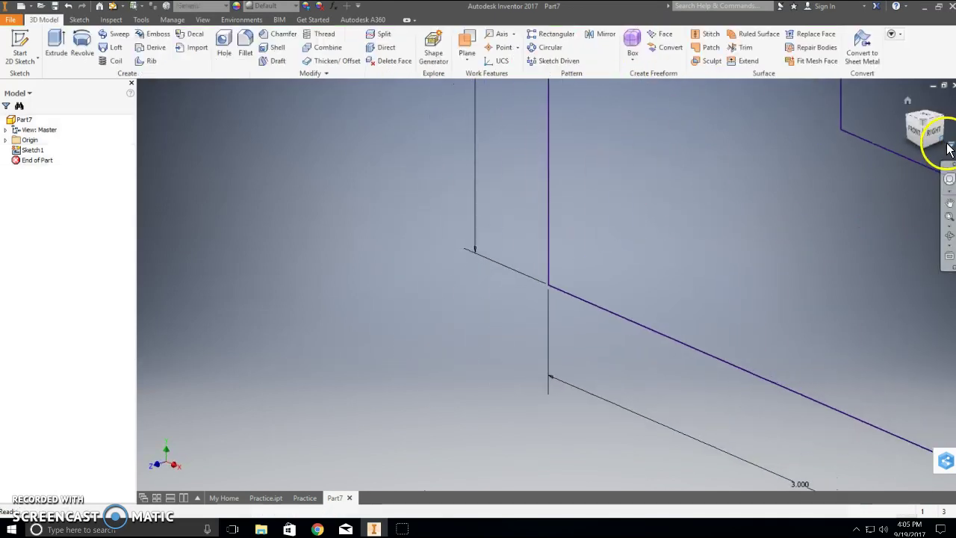
left_click(924, 130)
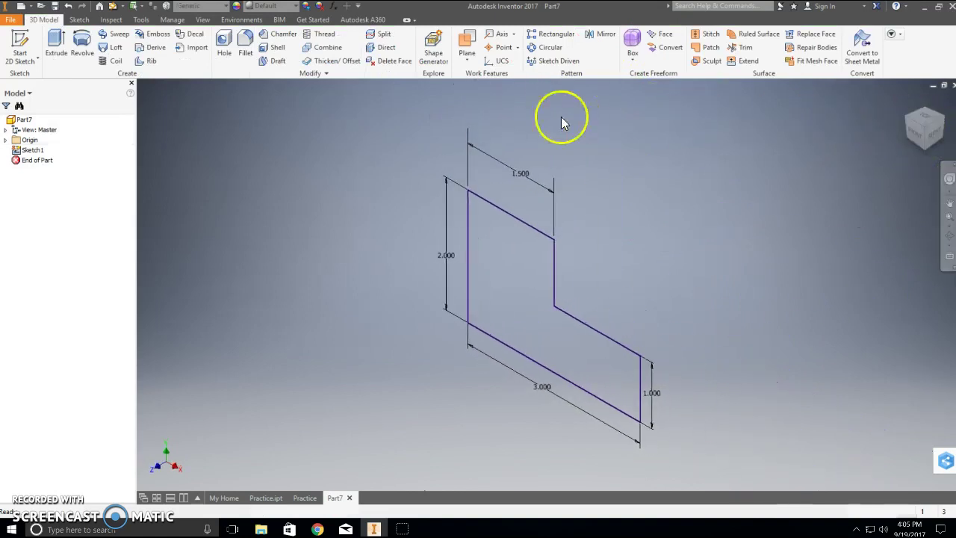
left_click(58, 54)
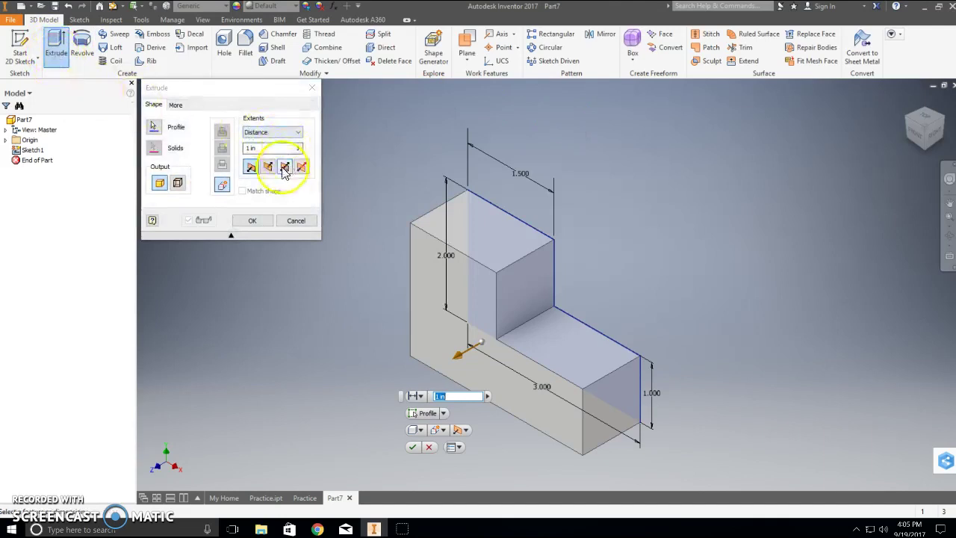
left_click(270, 169)
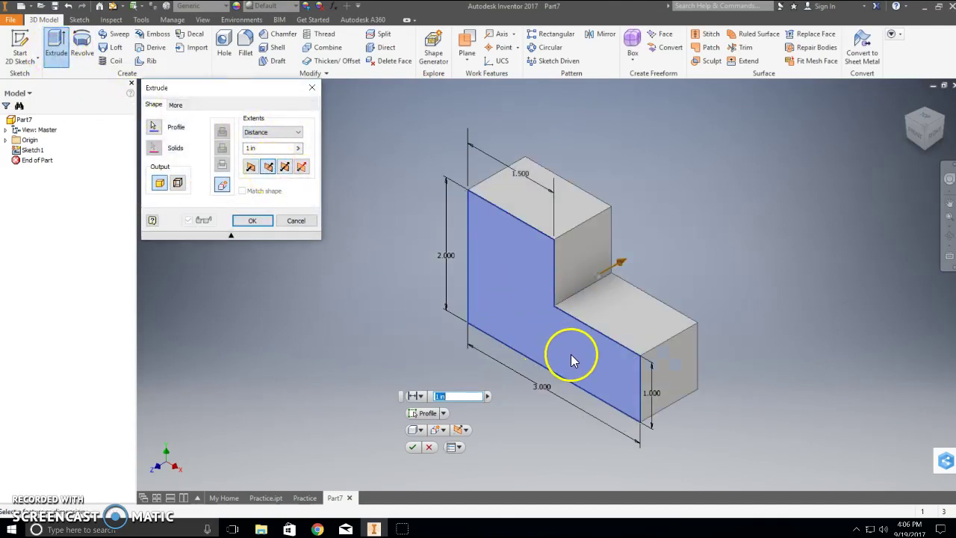
left_click(273, 147)
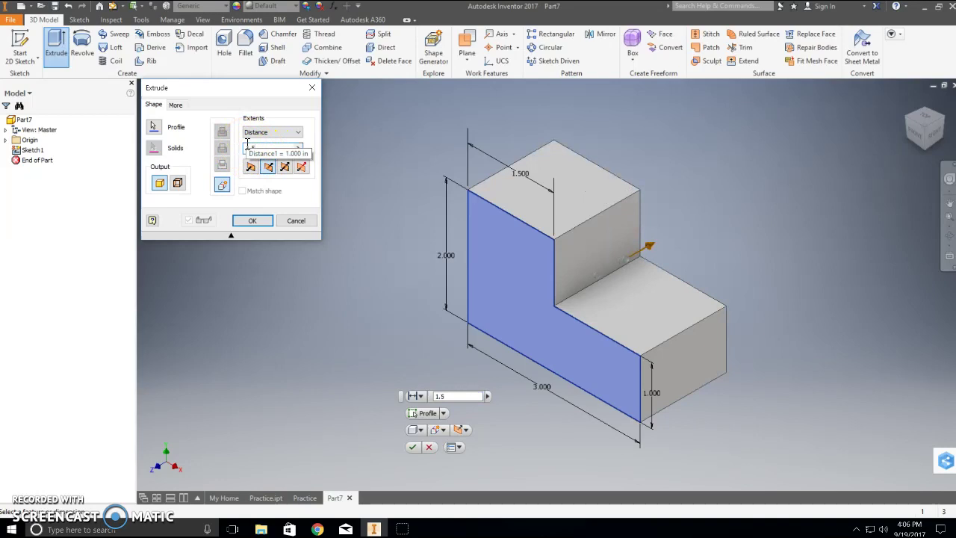
key("Return")
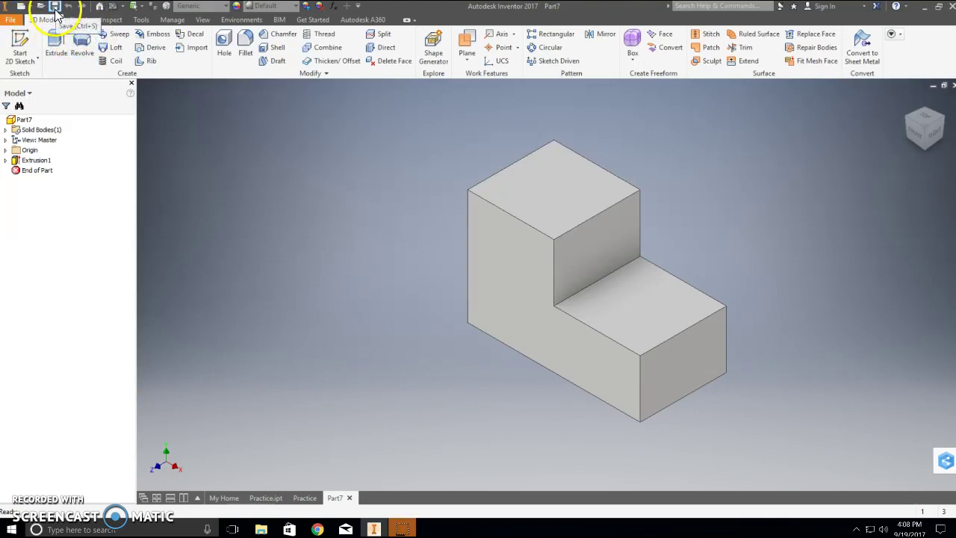
- Save the part as "Drawing 1" on the H: drive, replacing the existing file of that name
left_click(10, 19)
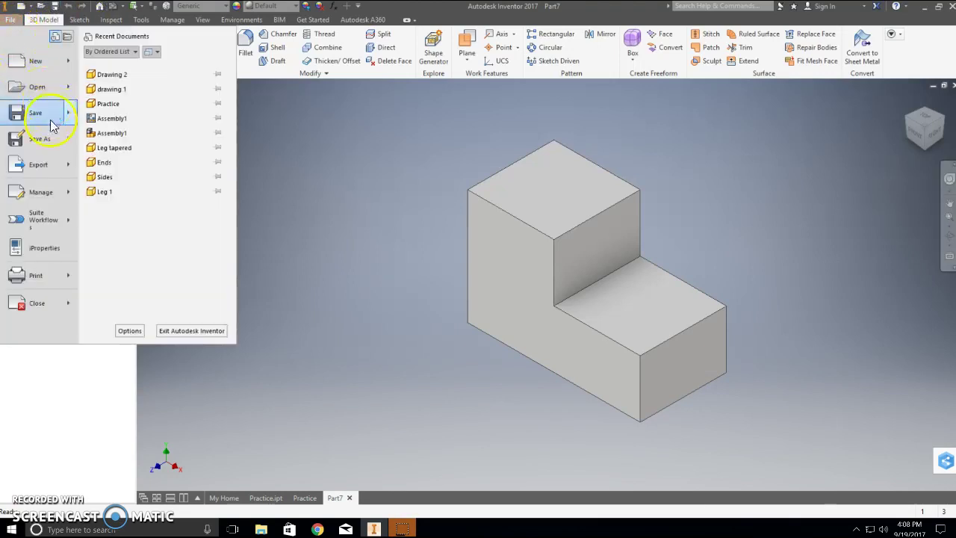
left_click(45, 119)
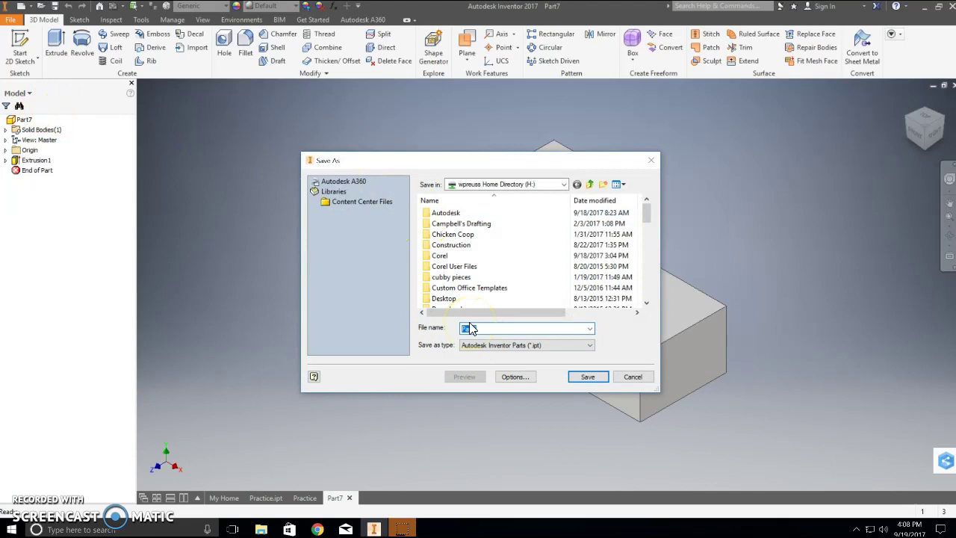
type("Drawing")
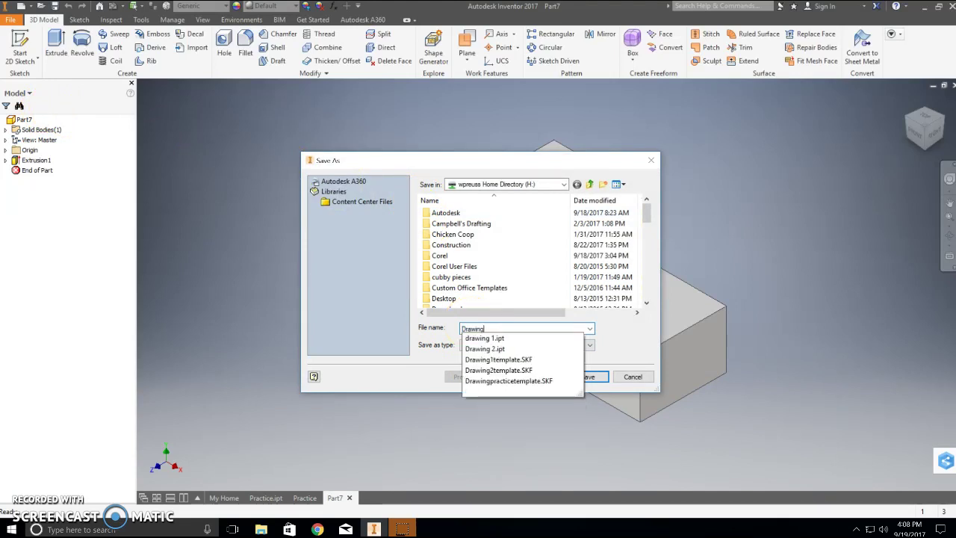
type(" w")
key("BackSpace")
type("1")
left_click(588, 377)
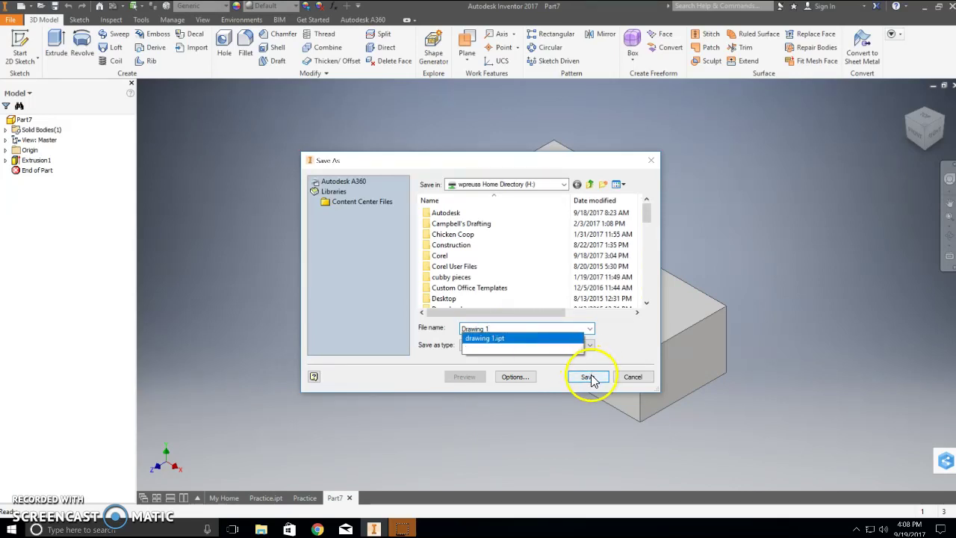
left_click(590, 378)
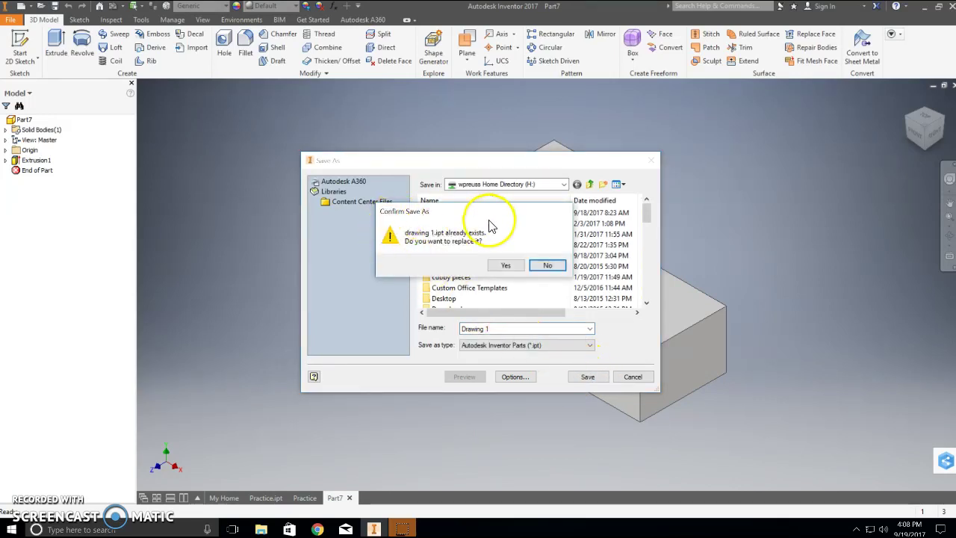
left_click(506, 266)
left_click(594, 377)
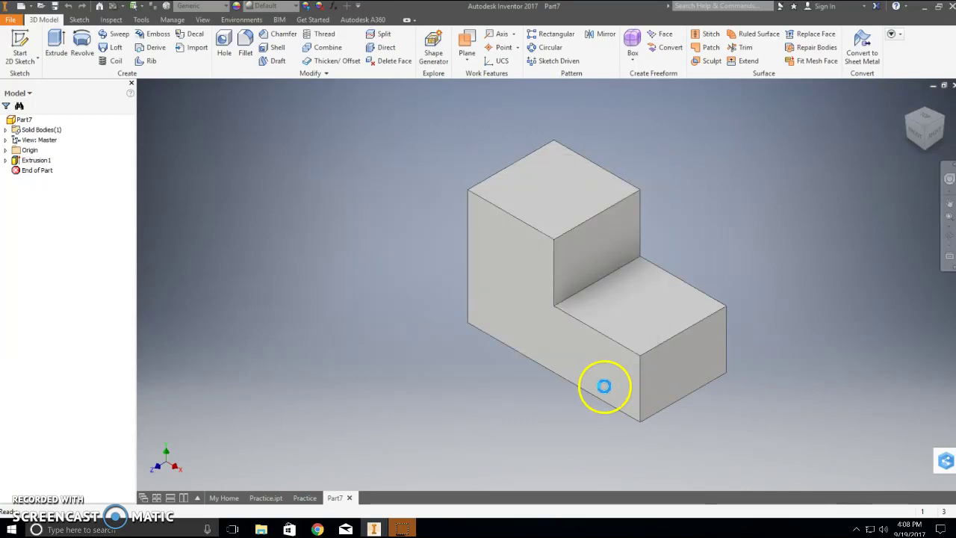
- Create a new drawing from the Standard.idw template
left_click(20, 8)
left_click(500, 306)
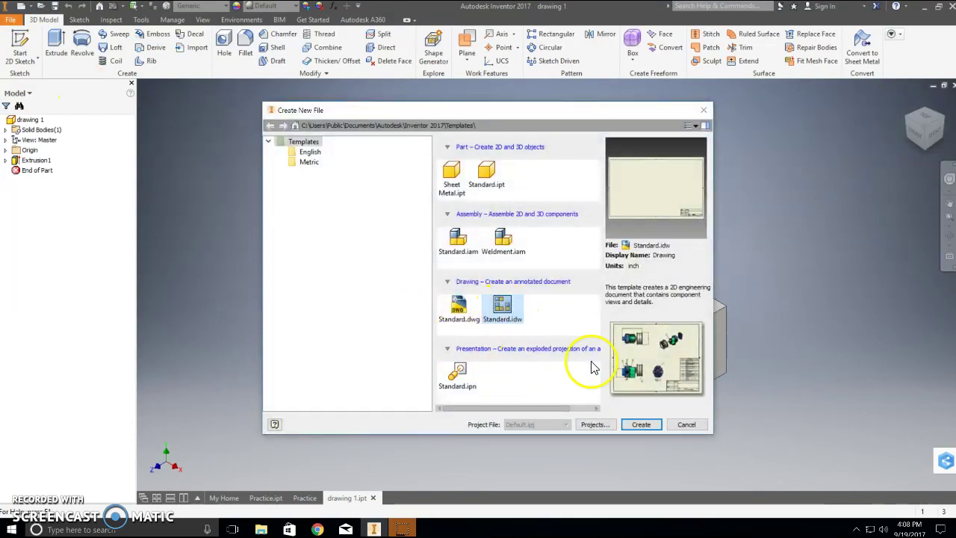
left_click(641, 424)
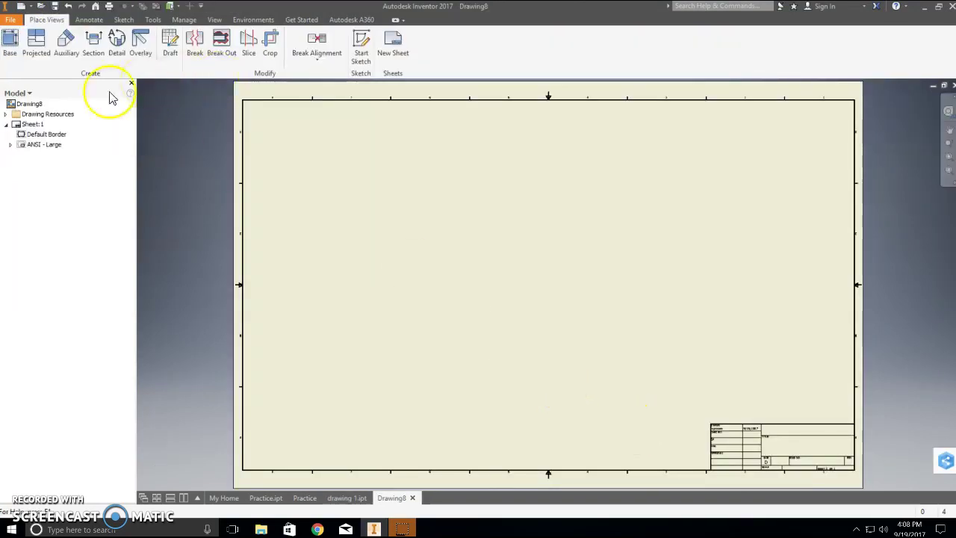
- Begin a base view of drawing 1.ipt in its front orientation, near the sheet's lower left
left_click(10, 43)
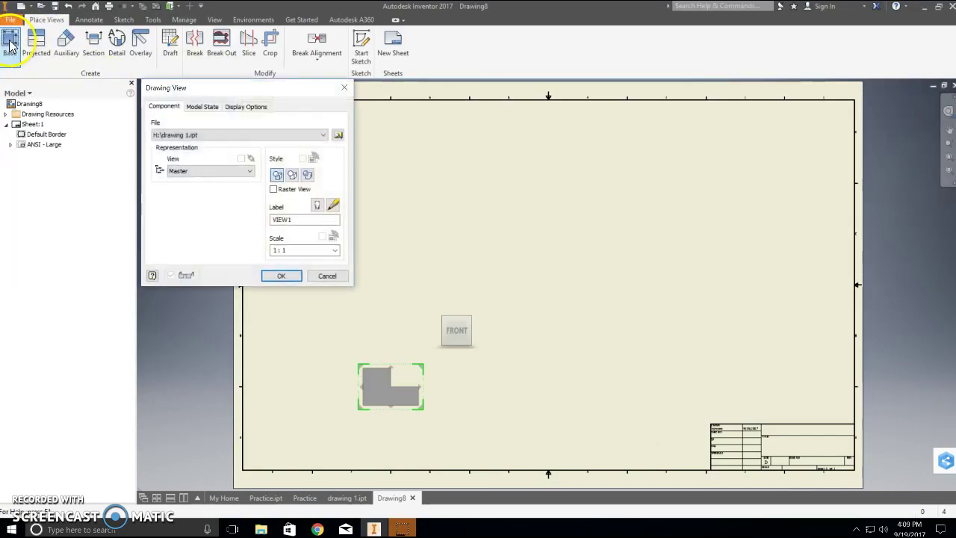
left_click(382, 386)
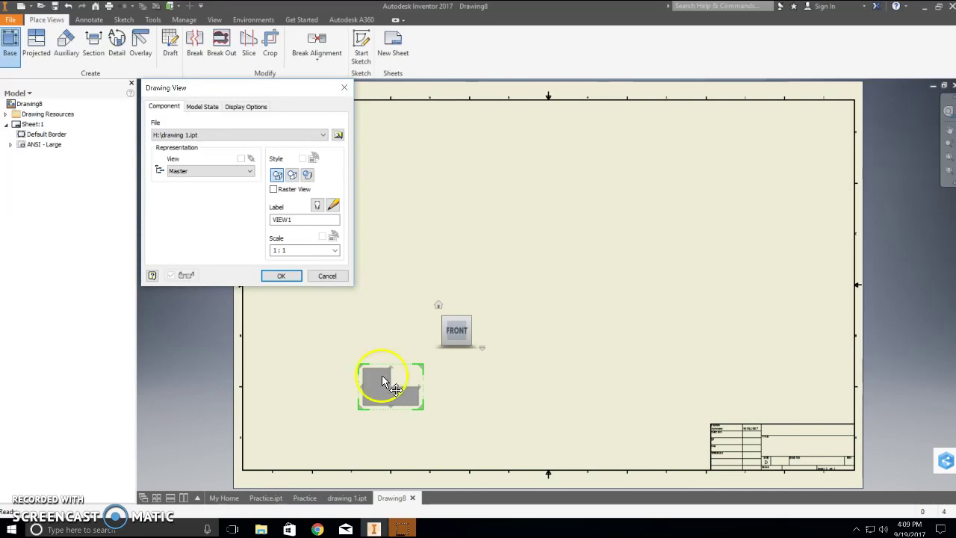
left_click_drag(309, 326, 345, 364)
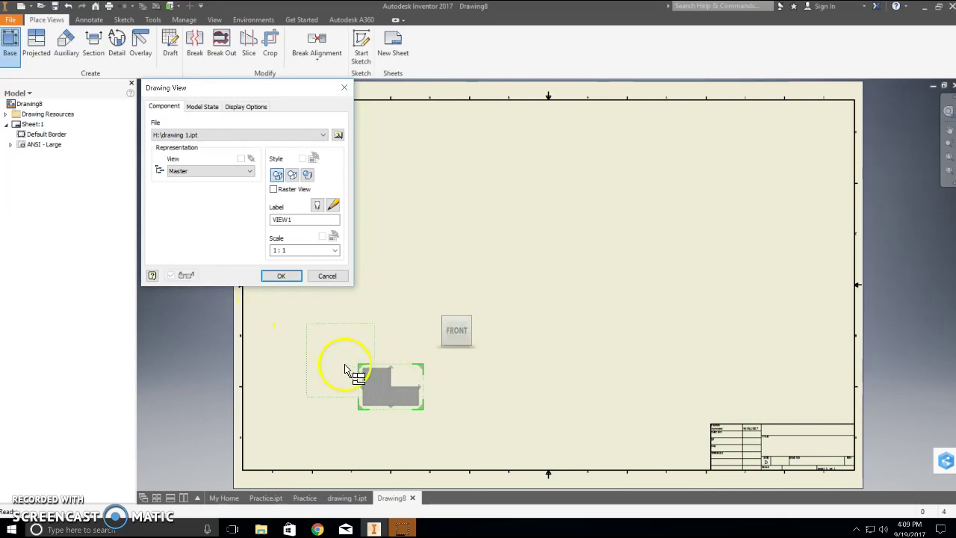
left_click(338, 135)
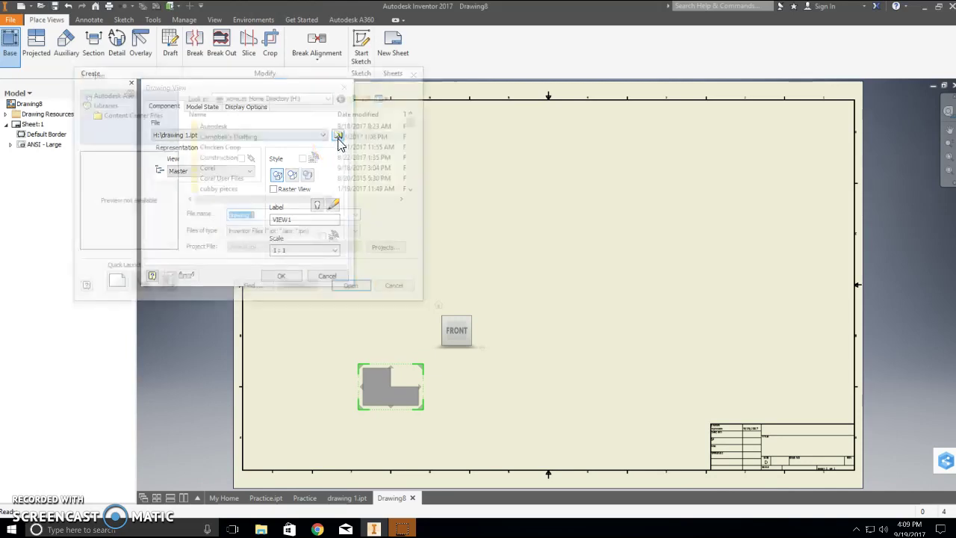
left_click(333, 98)
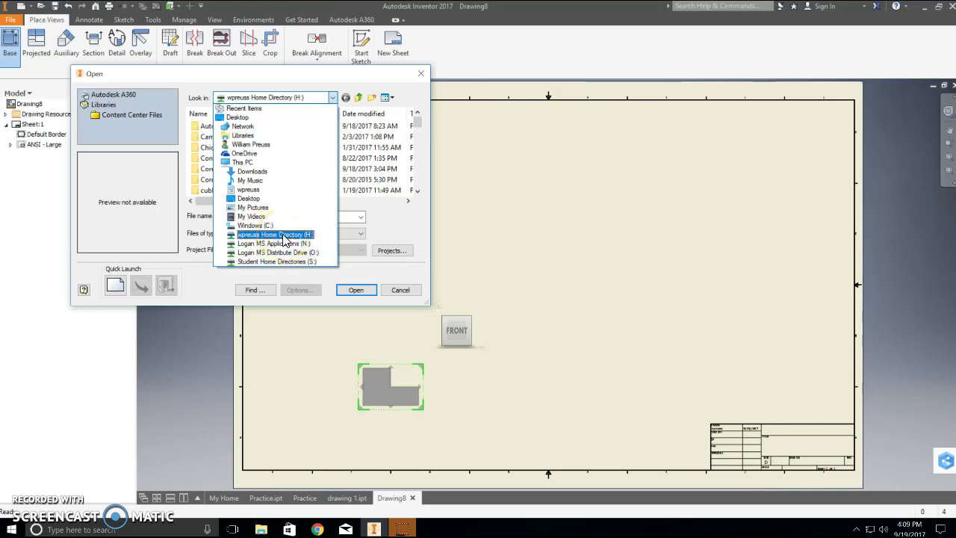
left_click(283, 238)
left_click_drag(416, 122, 416, 185)
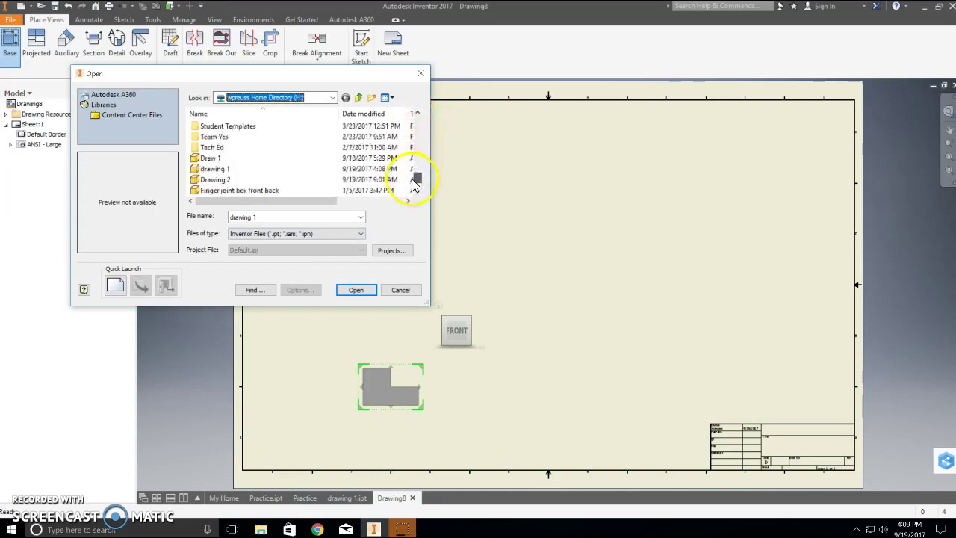
double_click(233, 170)
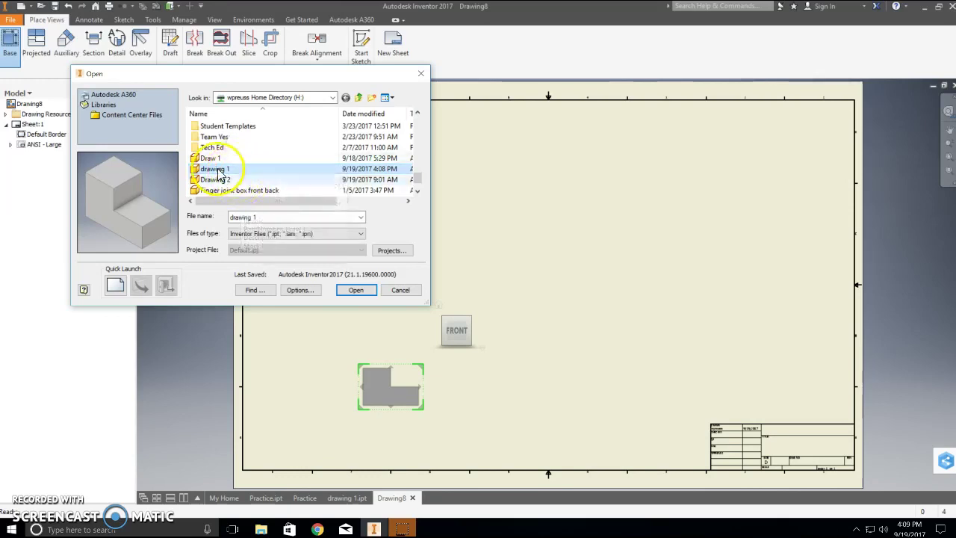
left_click(400, 291)
- Set the base view's scale to 3:1 and create the front view
left_click(335, 251)
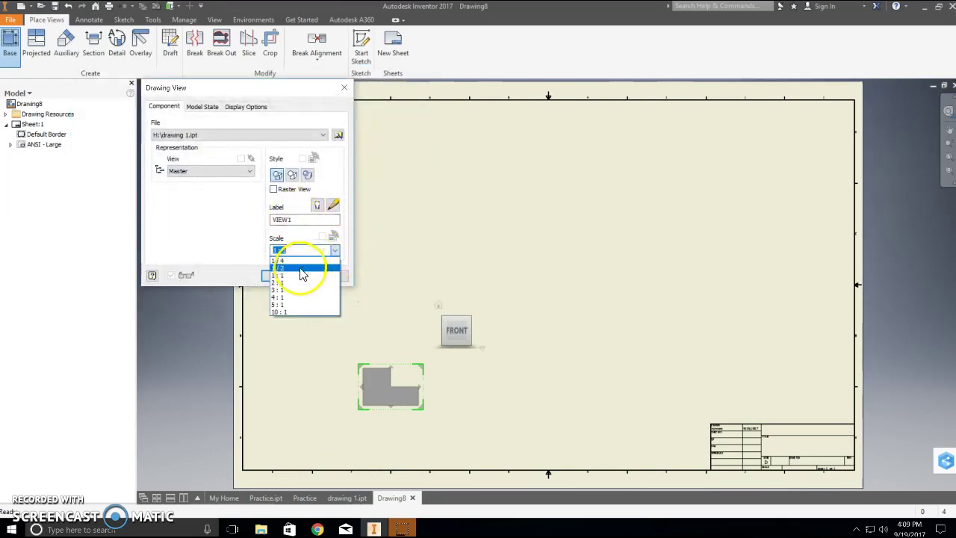
left_click(298, 288)
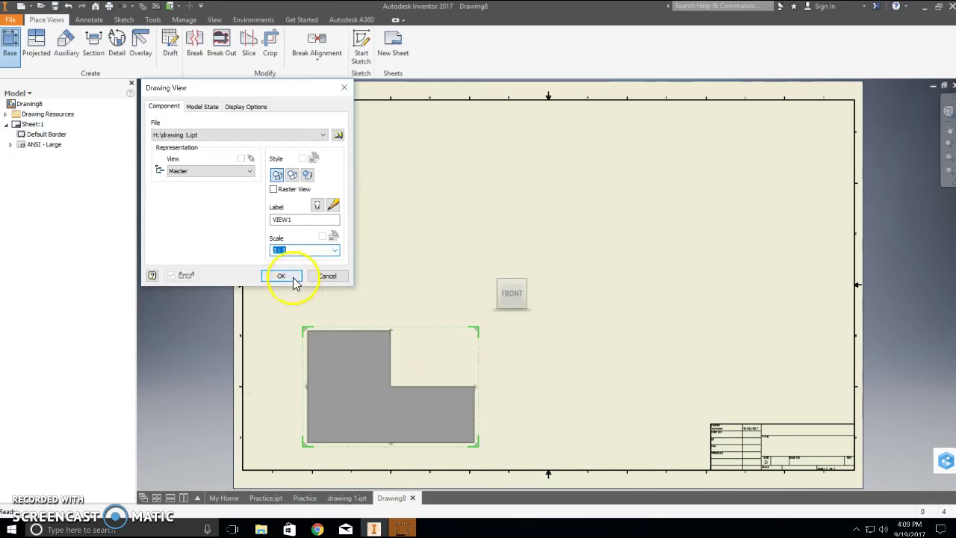
left_click(295, 279)
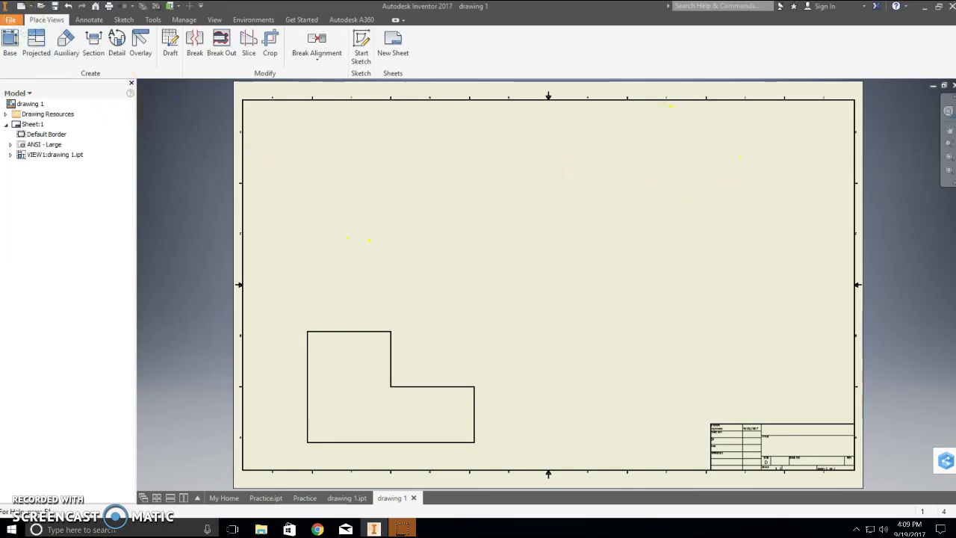
- Place projected views from the front view: a top view above it and a side view to its right
left_click(34, 55)
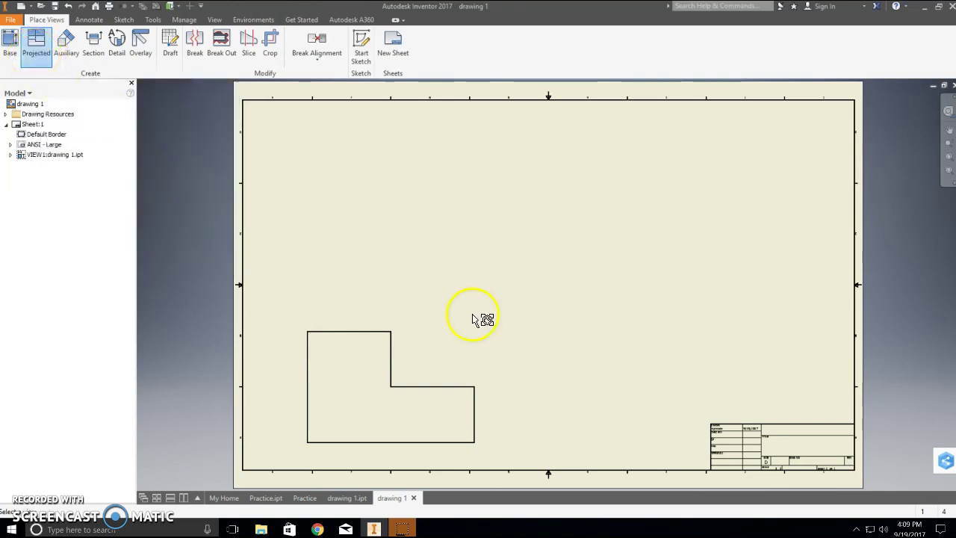
left_click(397, 331)
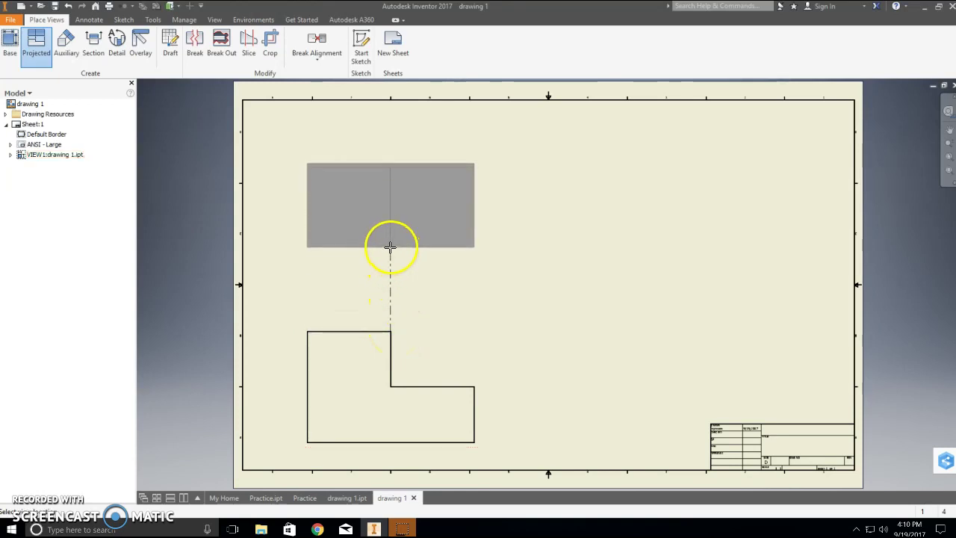
left_click(385, 246)
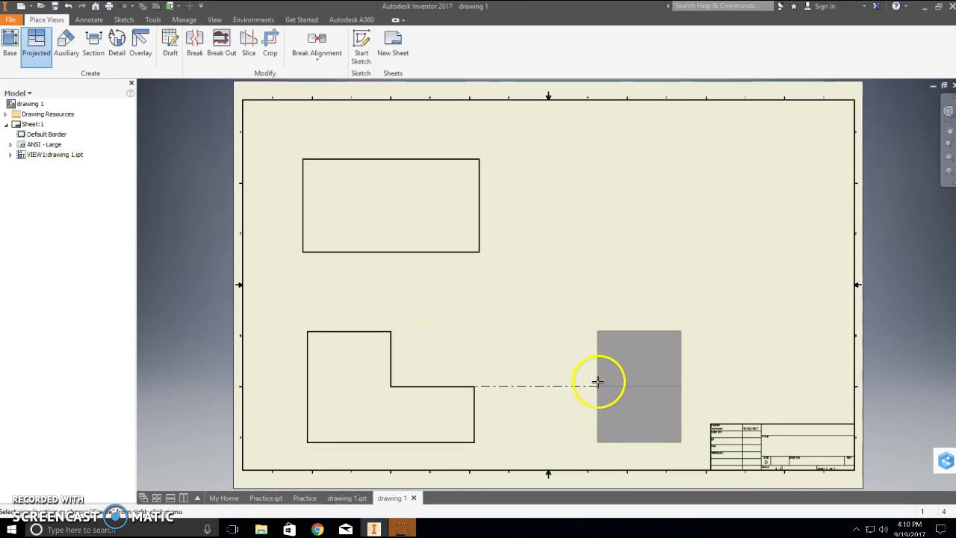
left_click(581, 382)
- Place a projected isometric view in the sheet's upper-right area and create all the projected views
left_click(646, 217)
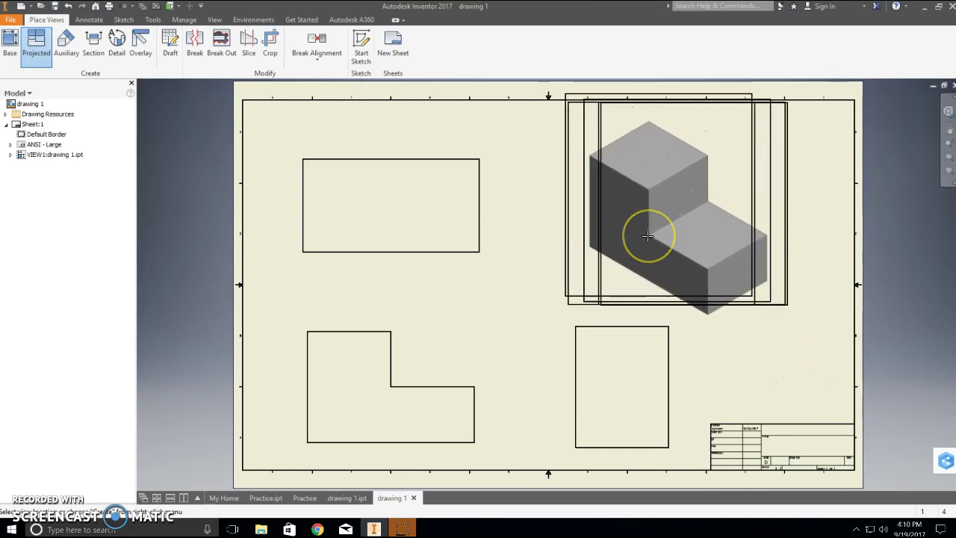
left_click(645, 230)
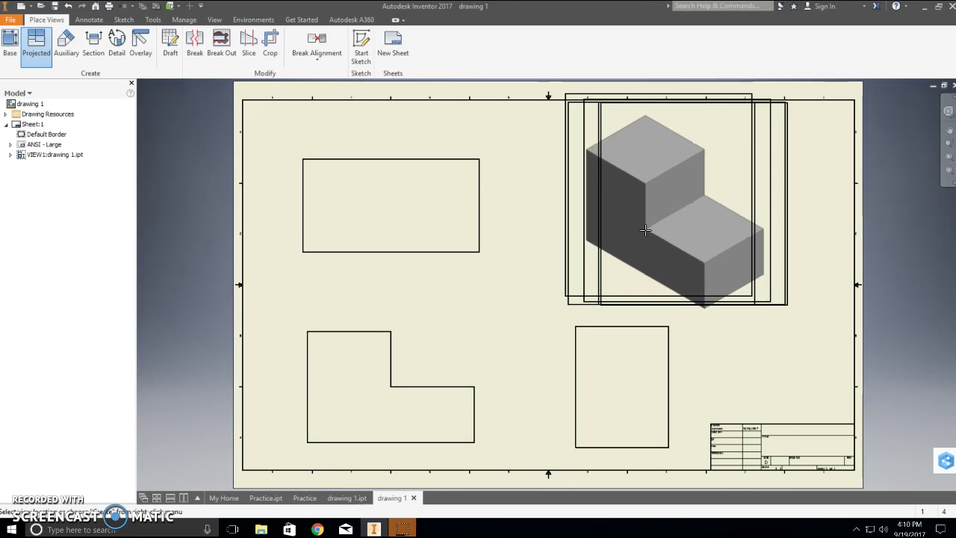
right_click(648, 228)
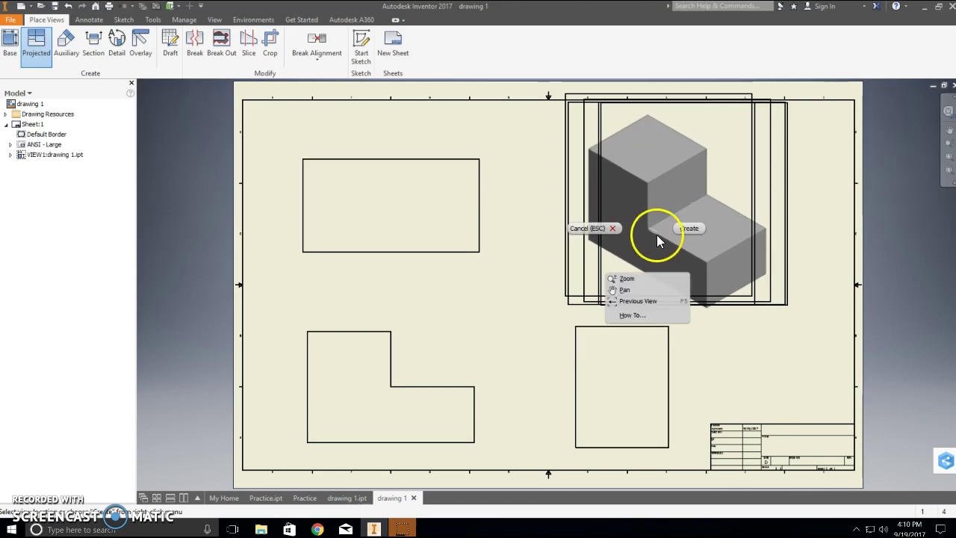
left_click(688, 228)
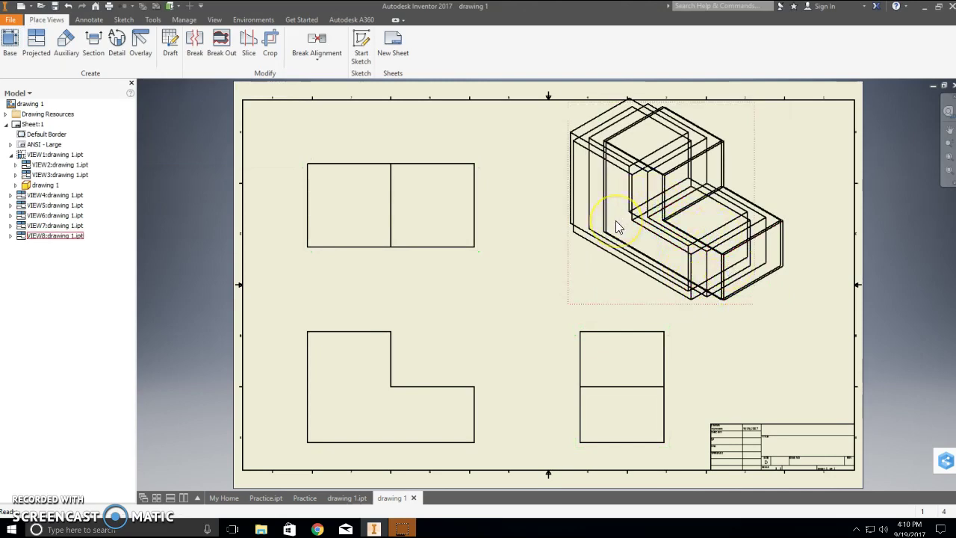
- Delete the four overlapping duplicate isometric views, keeping only one in the sheet's upper-right area
right_click(569, 115)
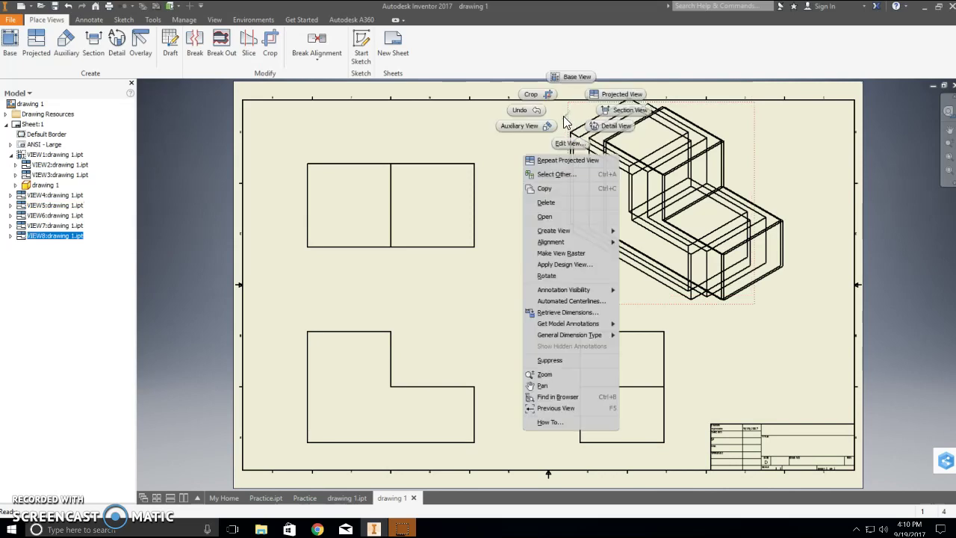
left_click(570, 203)
left_click(466, 291)
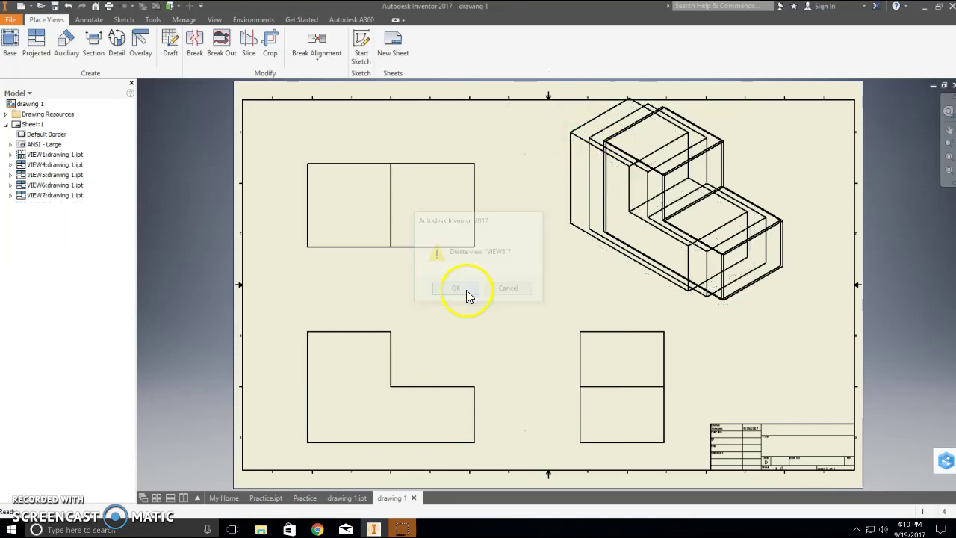
right_click(575, 109)
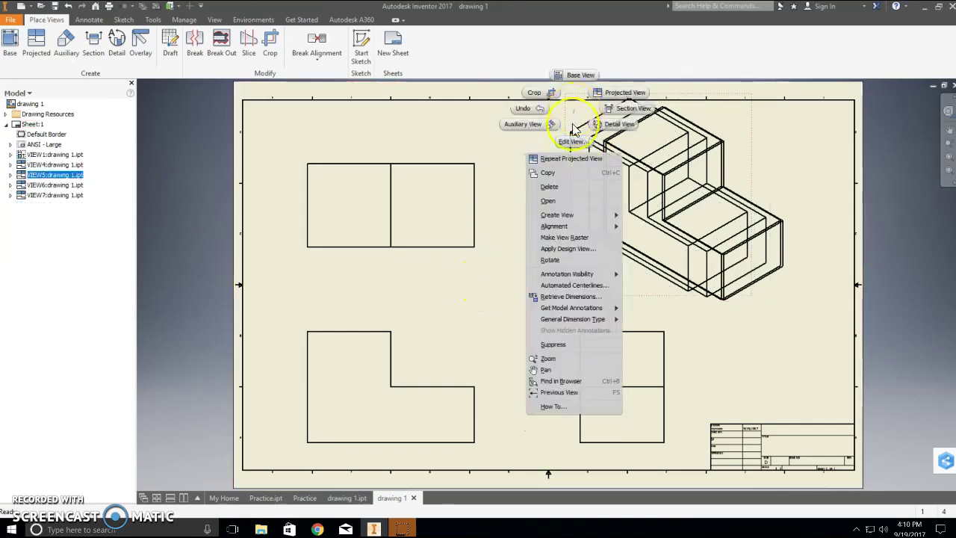
left_click(571, 187)
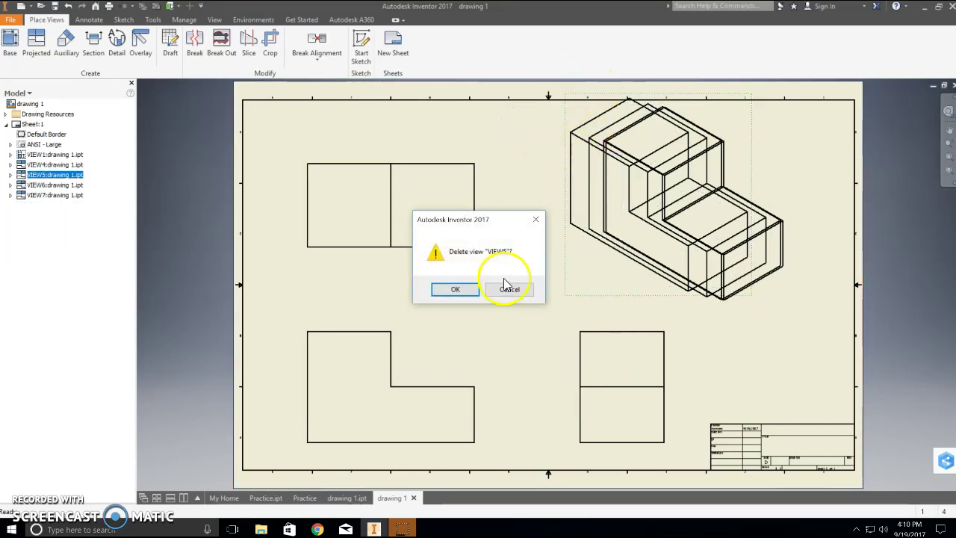
left_click(455, 289)
right_click(595, 119)
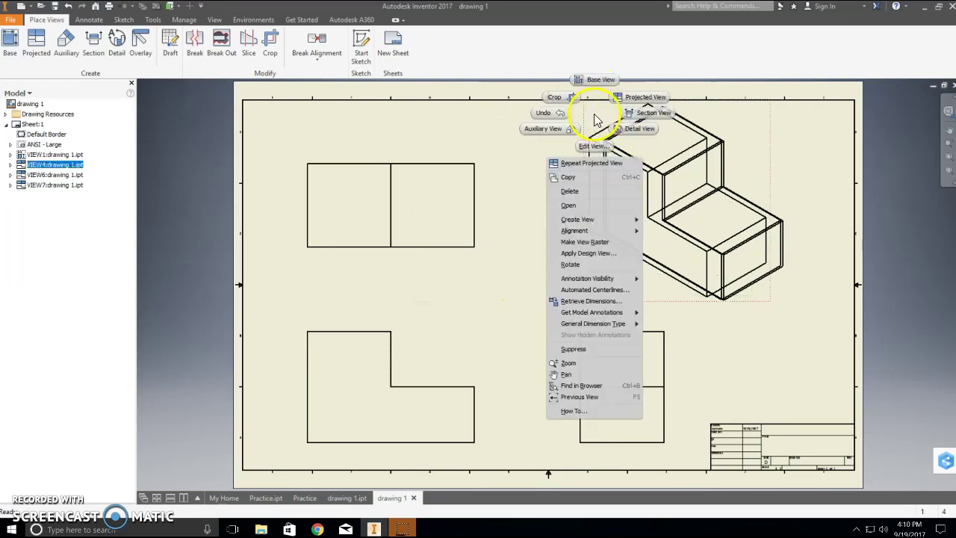
left_click(591, 192)
left_click(457, 289)
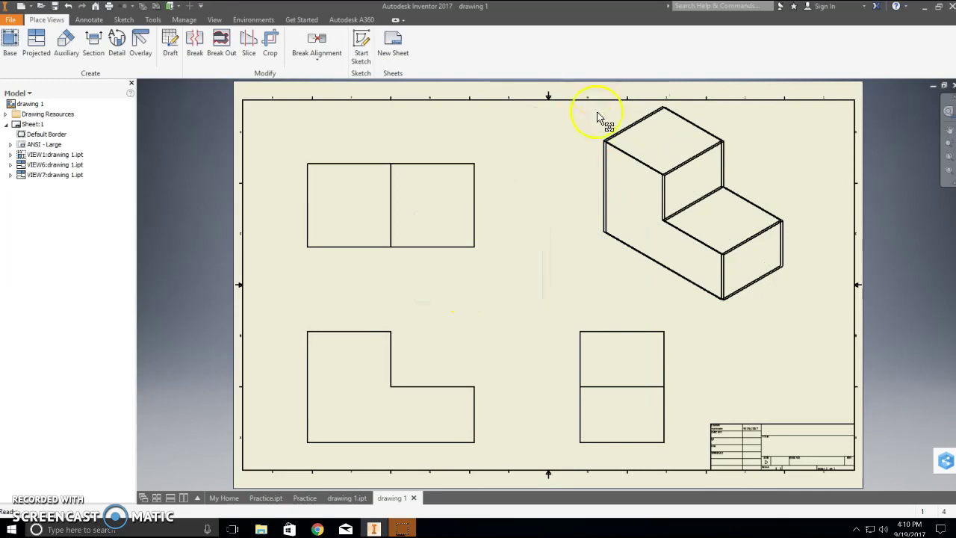
right_click(609, 127)
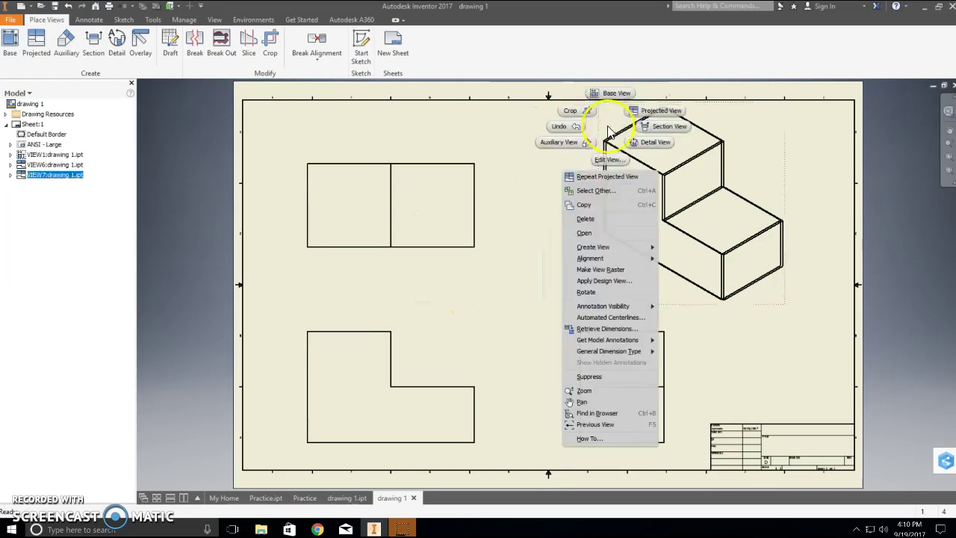
left_click(588, 219)
left_click(457, 289)
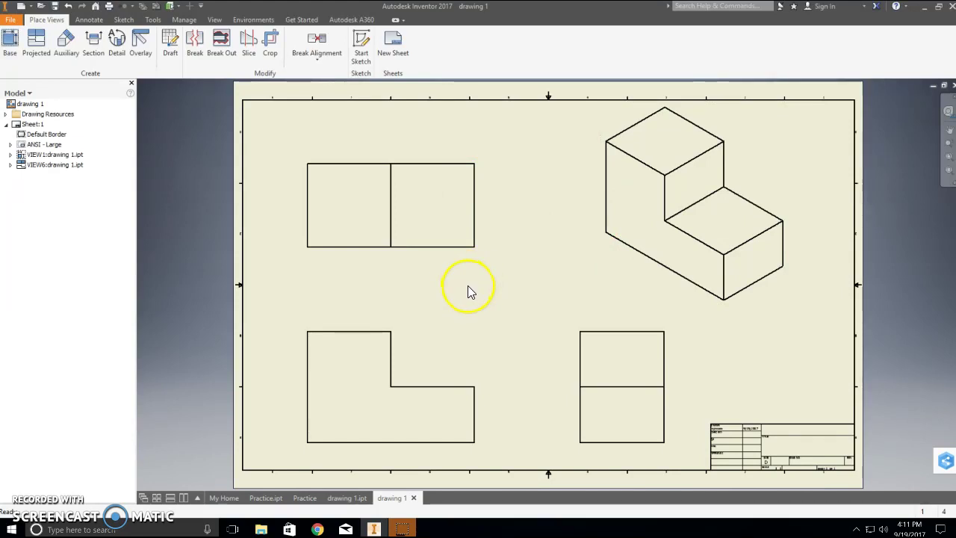
- Dimension the overall height of the side view, placing the dimension to its left and keeping the default text
left_click(88, 23)
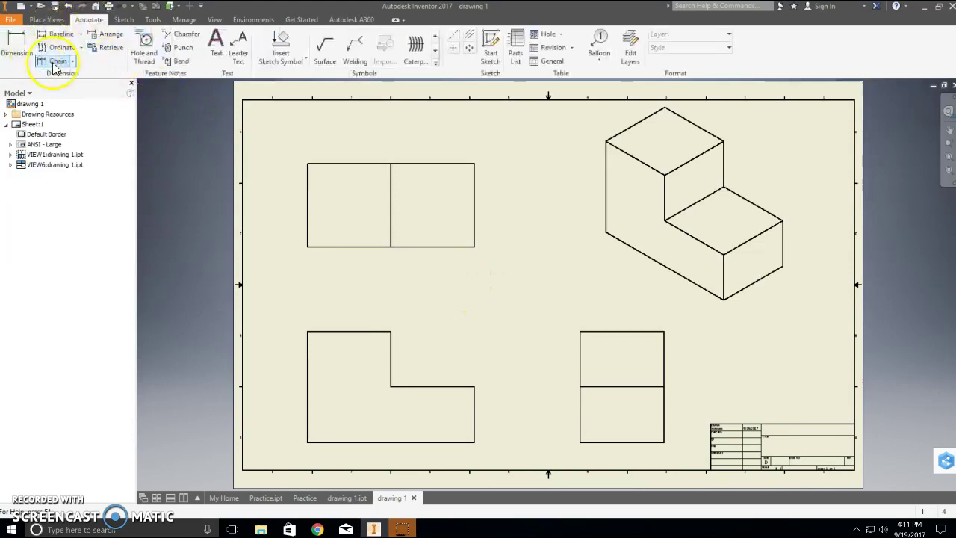
left_click(17, 47)
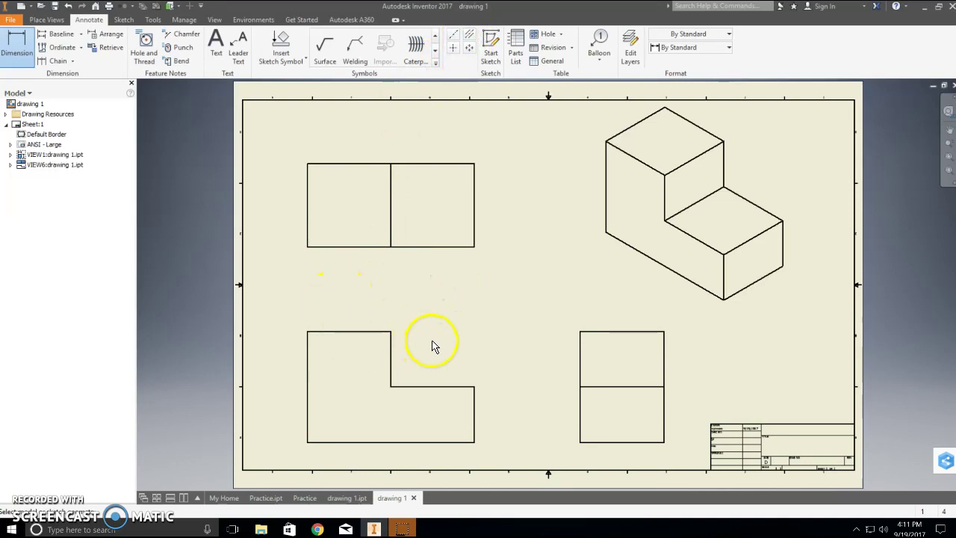
left_click(581, 338)
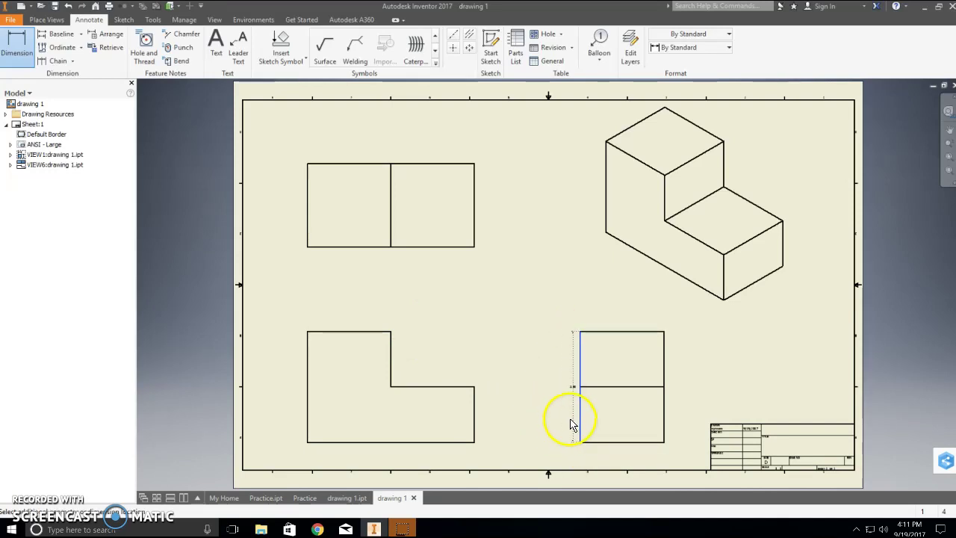
left_click(549, 419)
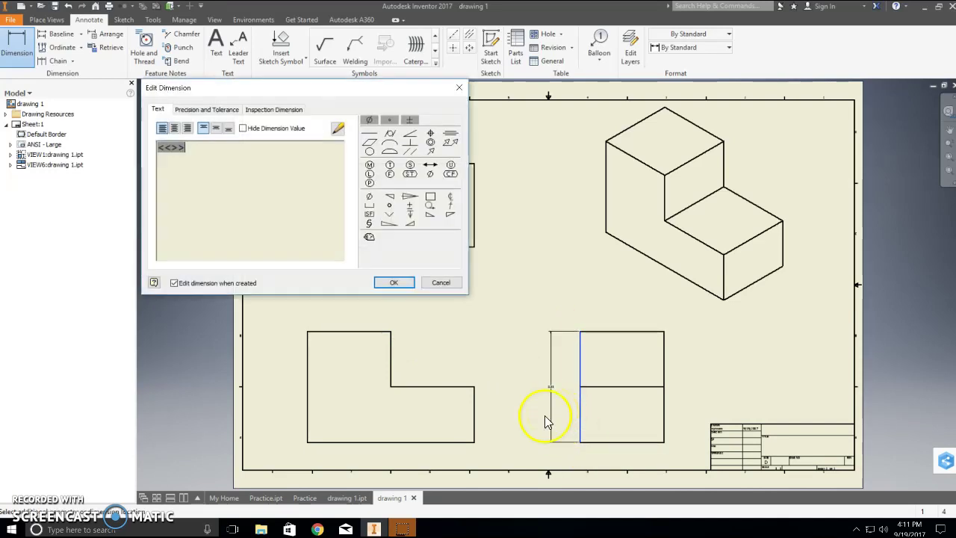
left_click(402, 285)
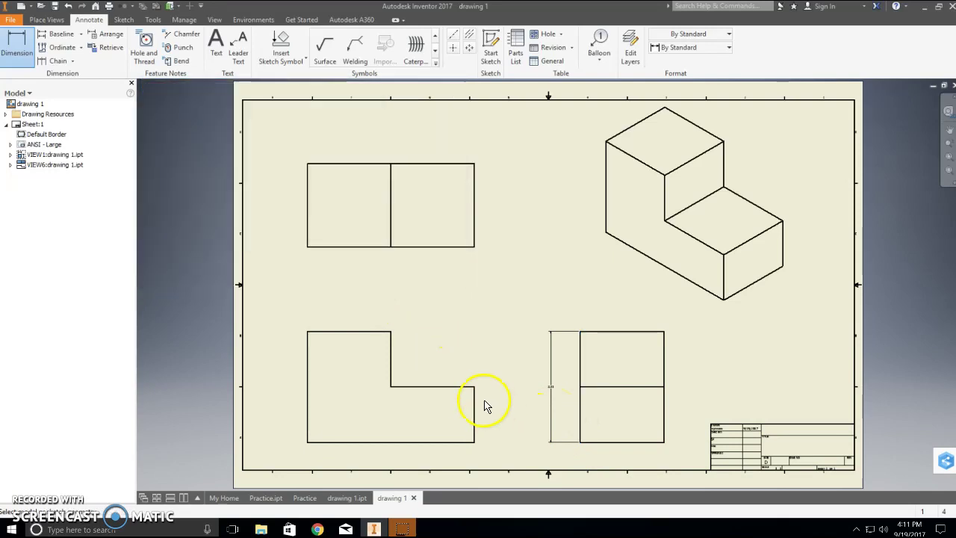
- Dimension the front view's lower step height to its right and the raised section's upper edge width above it
left_click(475, 410)
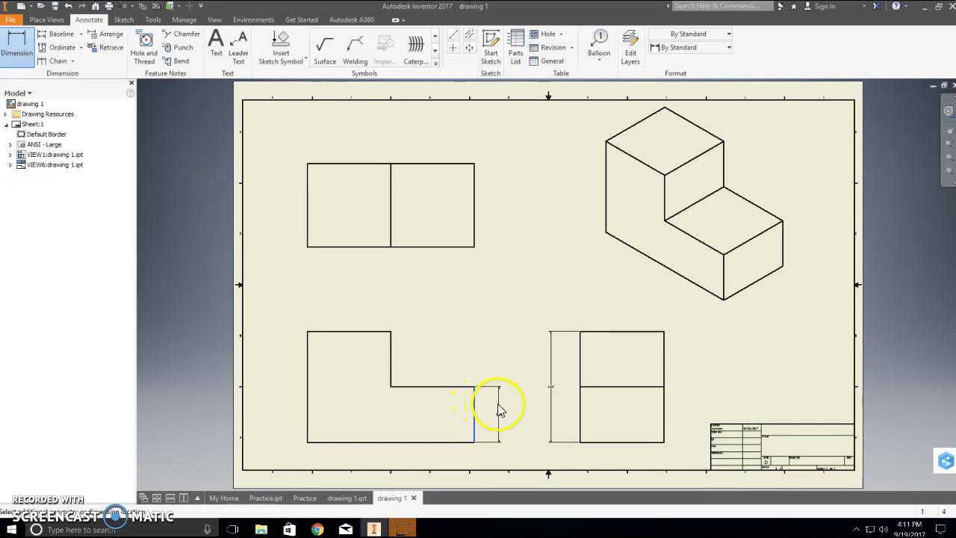
left_click(499, 410)
left_click(392, 283)
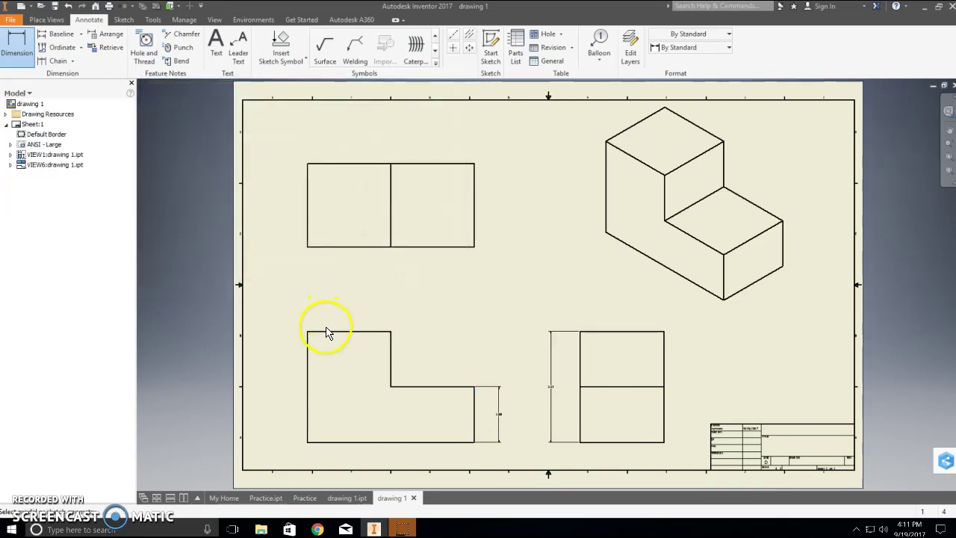
left_click(326, 330)
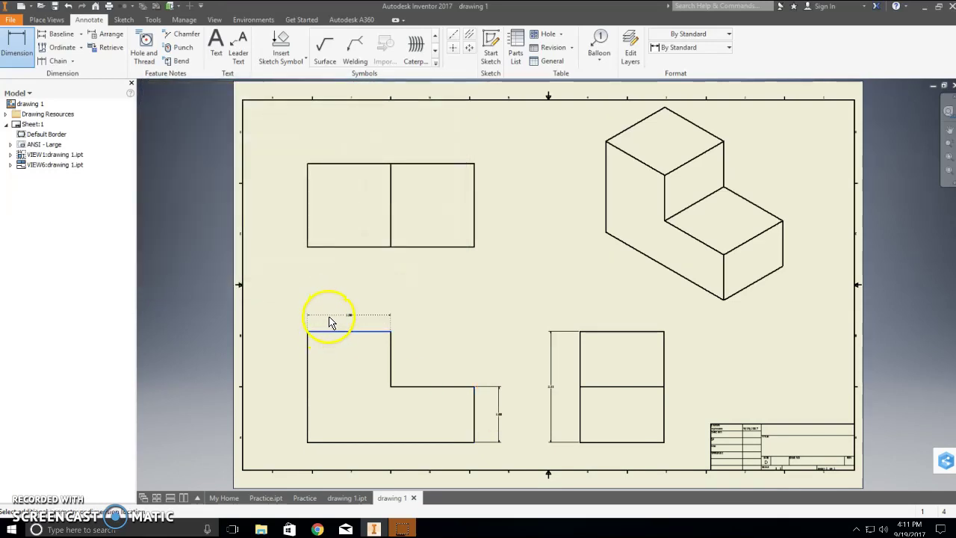
left_click(332, 319)
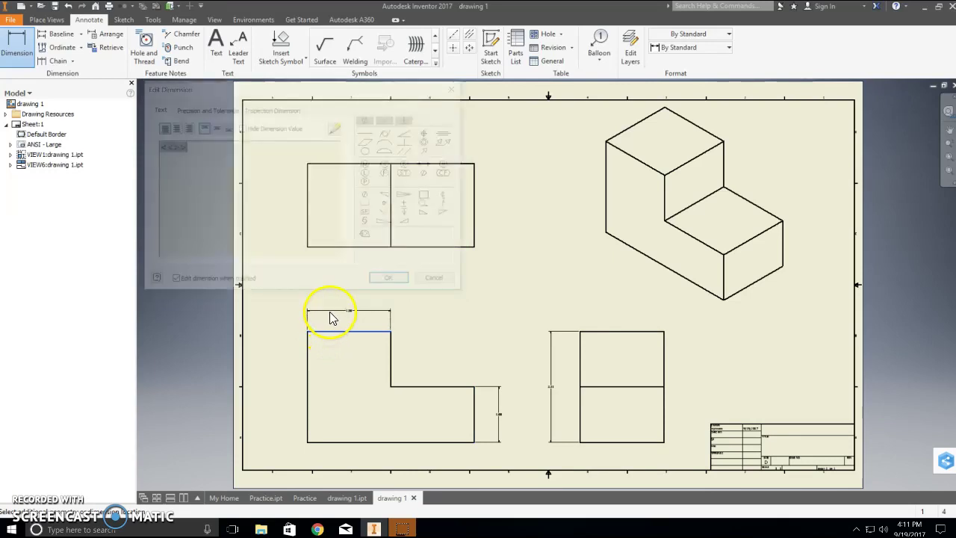
left_click(396, 283)
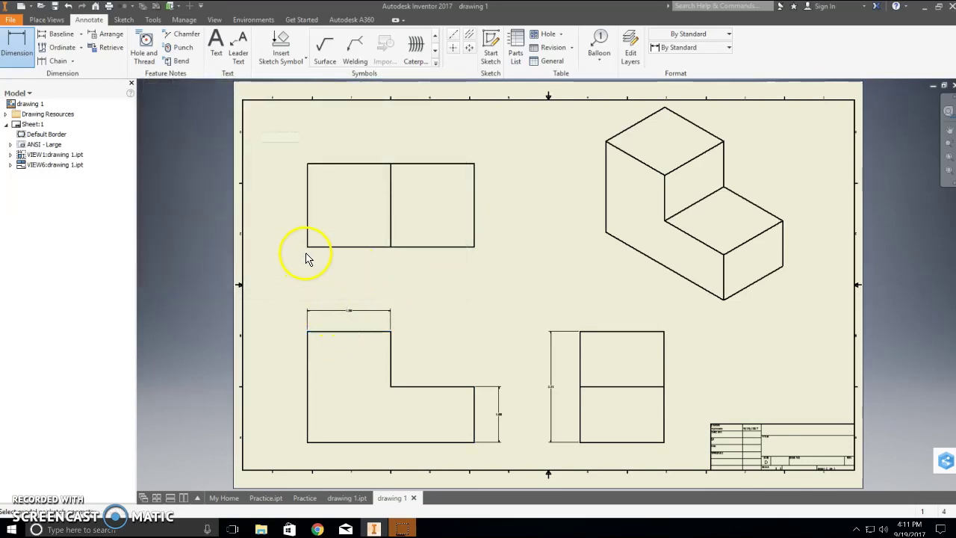
- Dimension the front view's overall width above the existing width dimension, and the top view's depth to its right
left_click(308, 334)
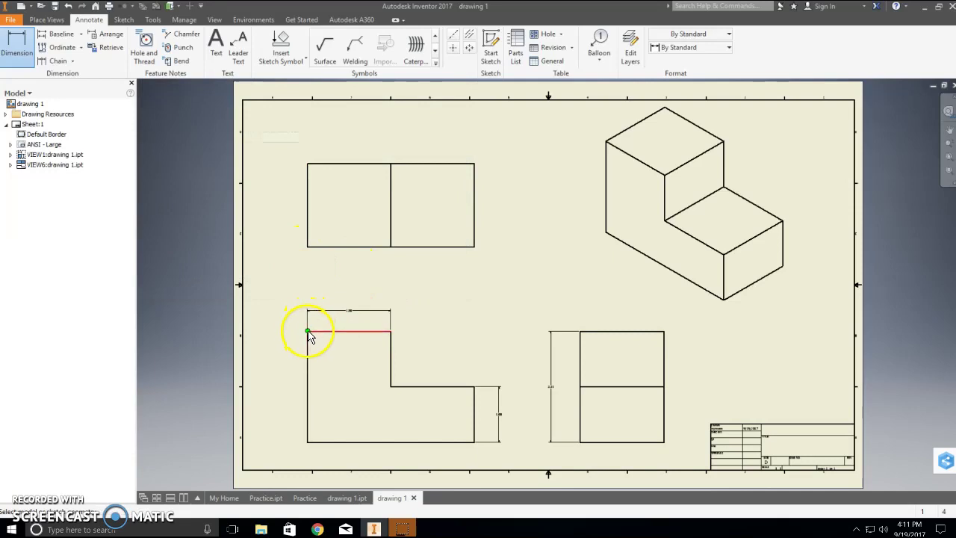
left_click(474, 386)
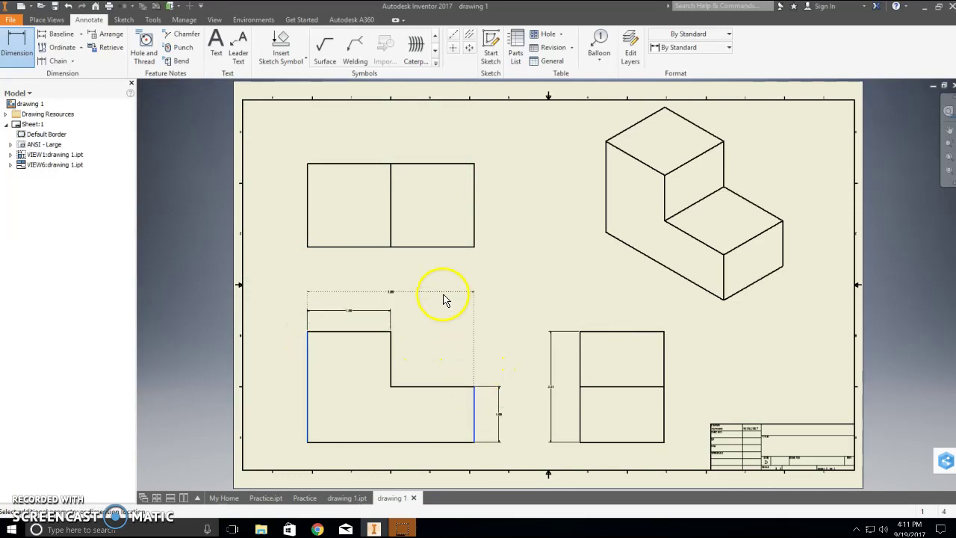
left_click(440, 290)
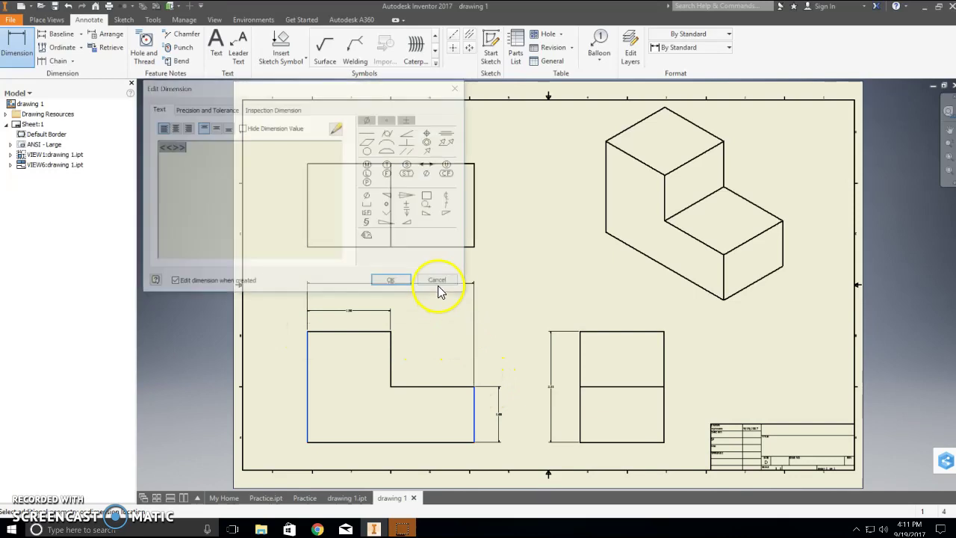
left_click(394, 282)
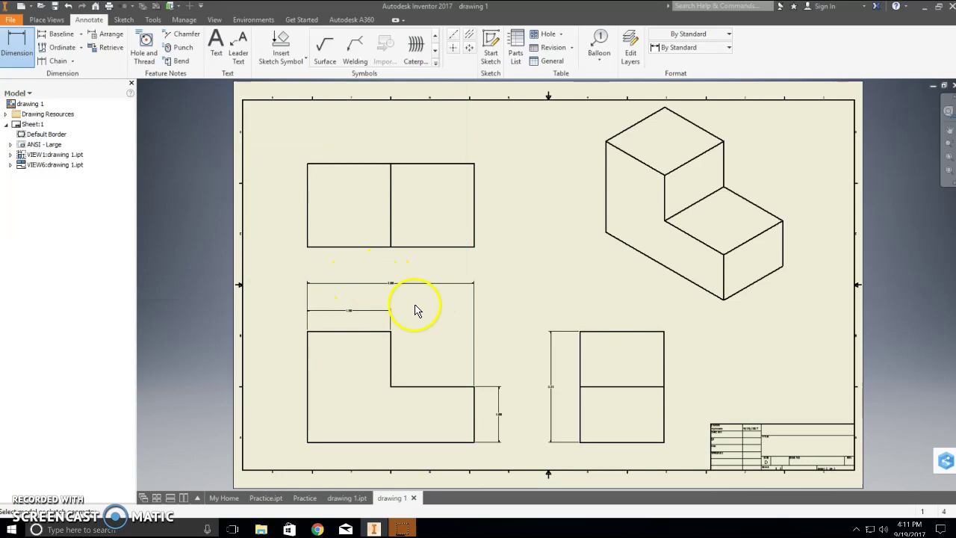
left_click(473, 194)
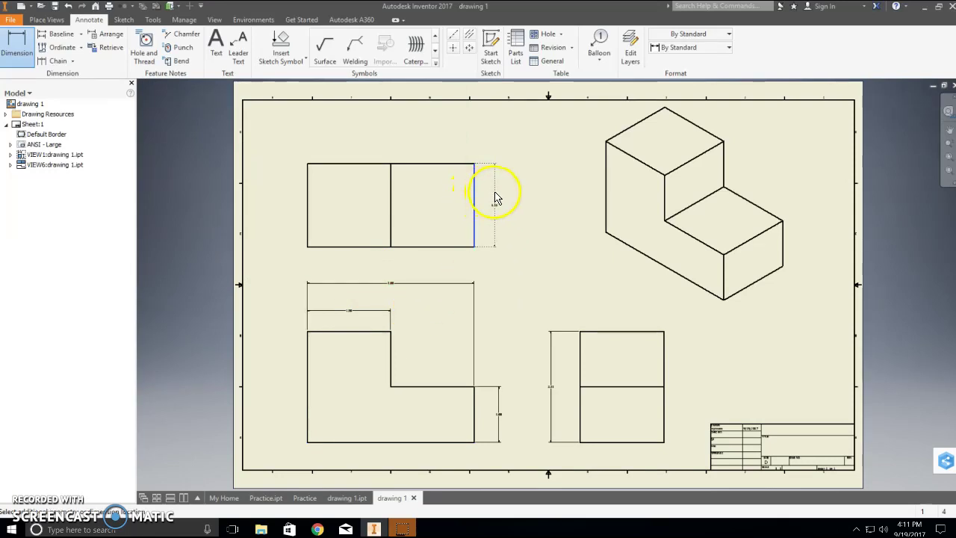
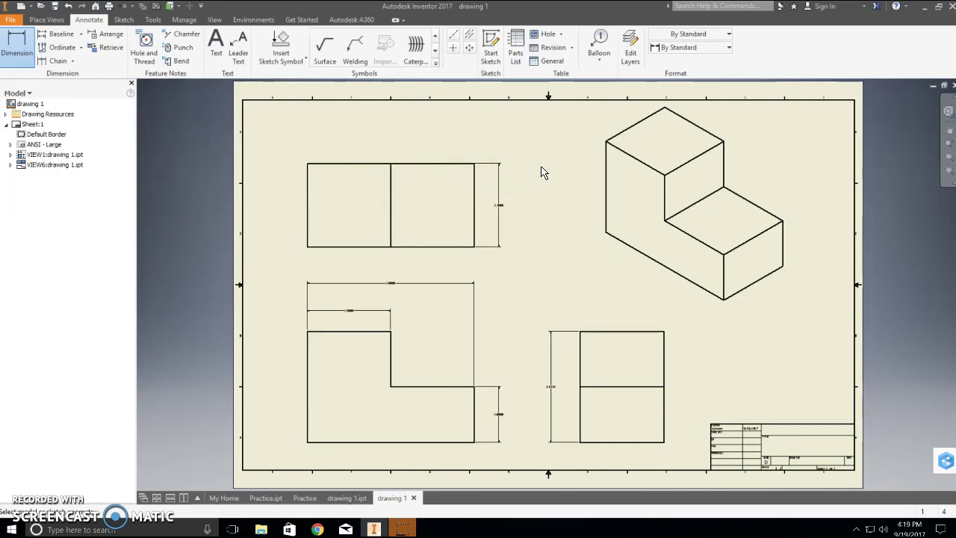
key("Escape")
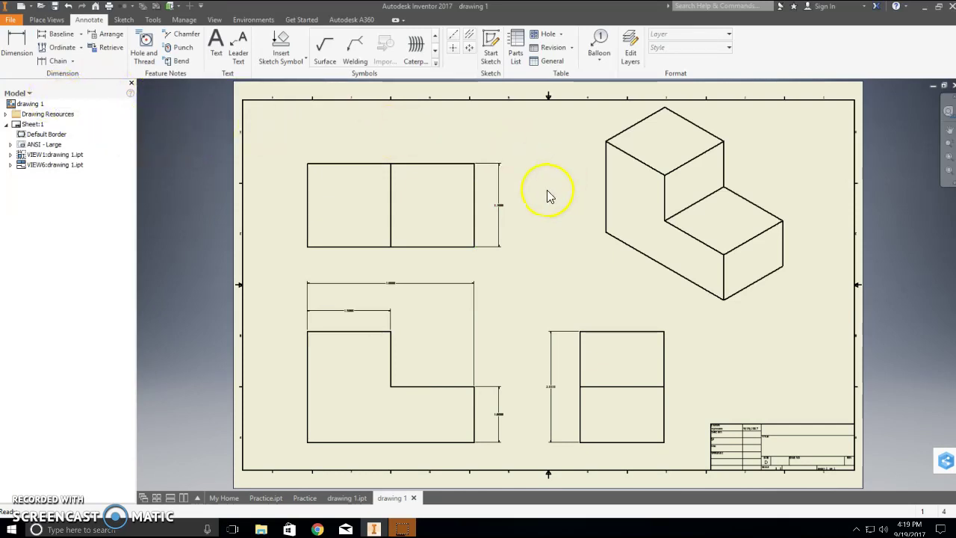
- Edit the Default (ANSI) dimension style to use the Fraction (Diagonal) linear format with 1/16 precision and save it
right_click(500, 211)
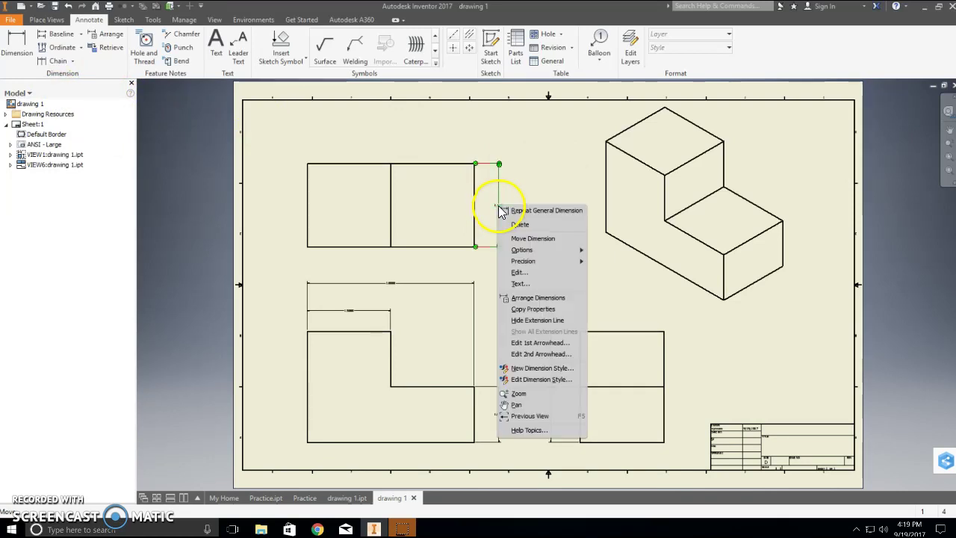
left_click(544, 384)
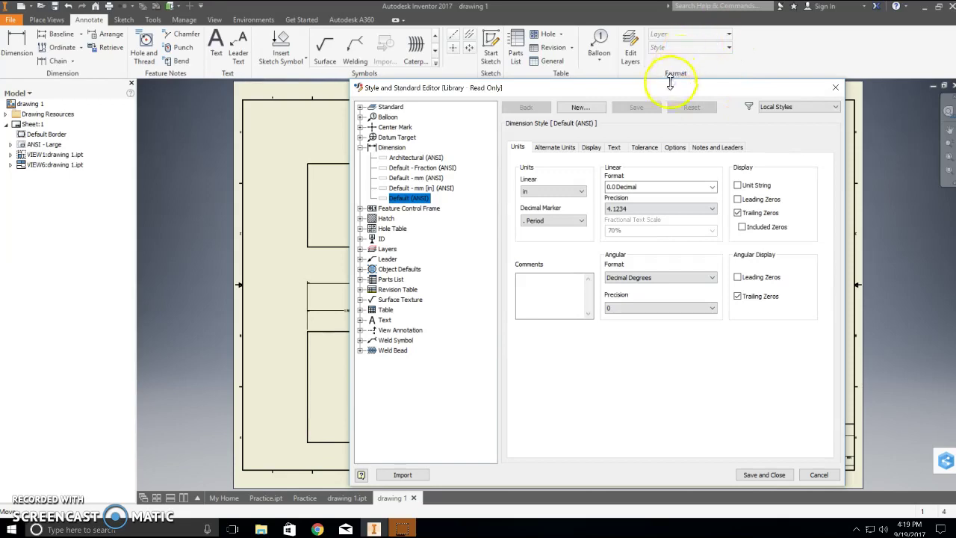
left_click_drag(670, 84, 643, 84)
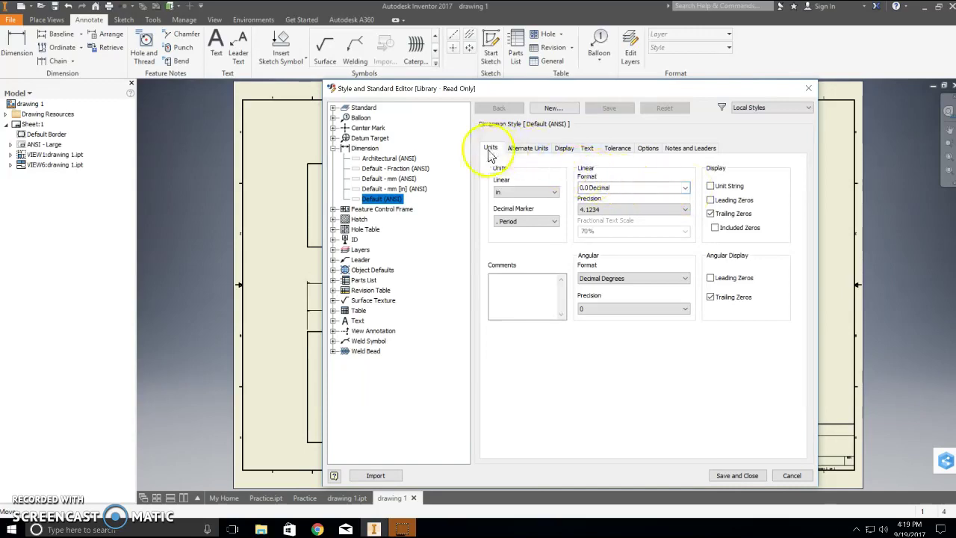
left_click(687, 187)
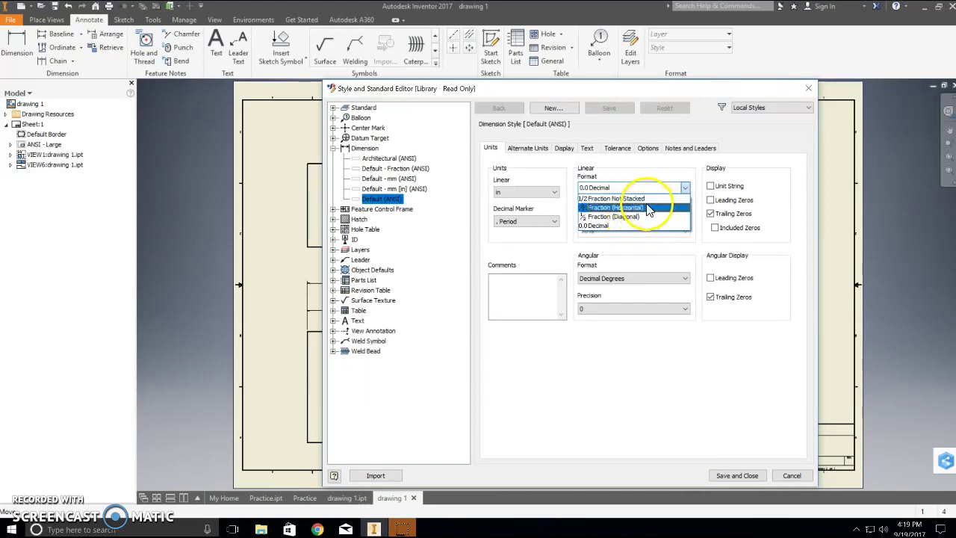
key("Up")
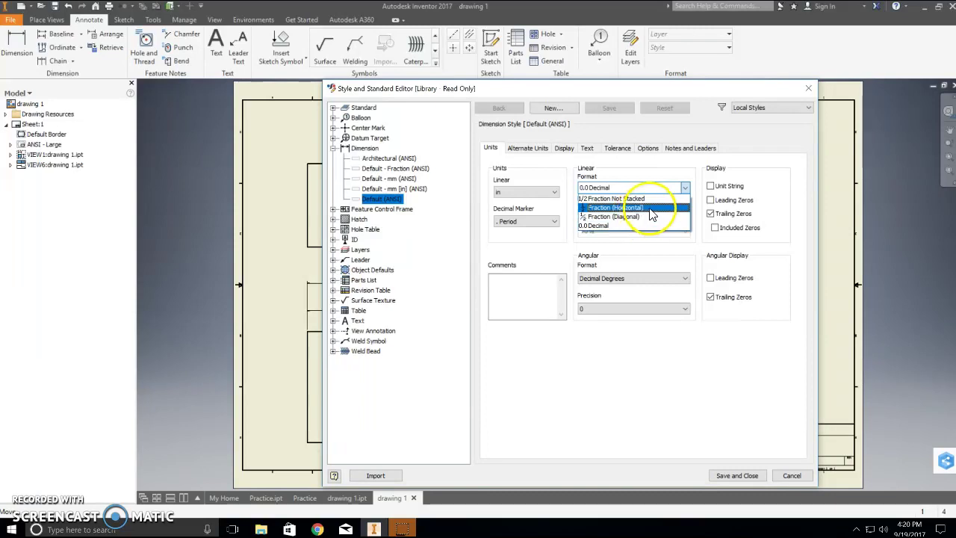
left_click(645, 216)
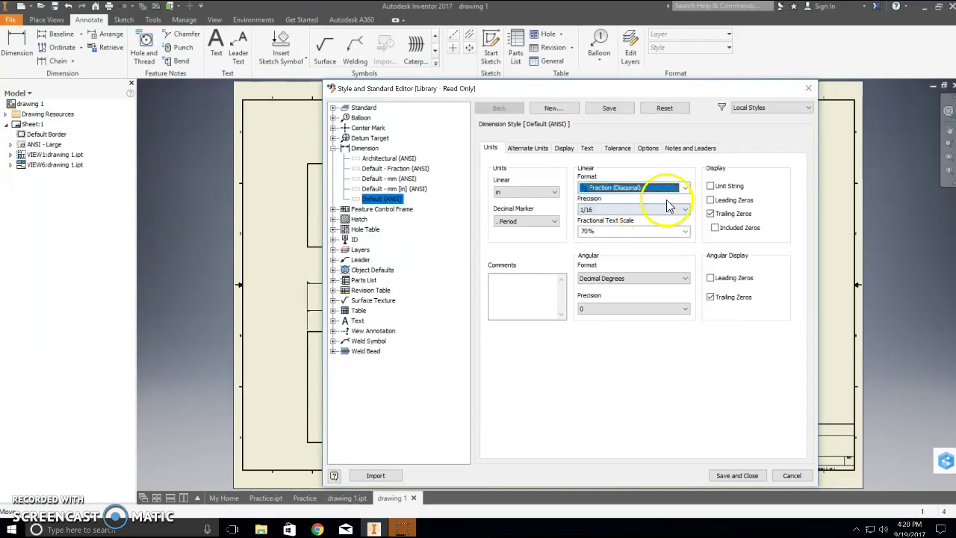
left_click(685, 209)
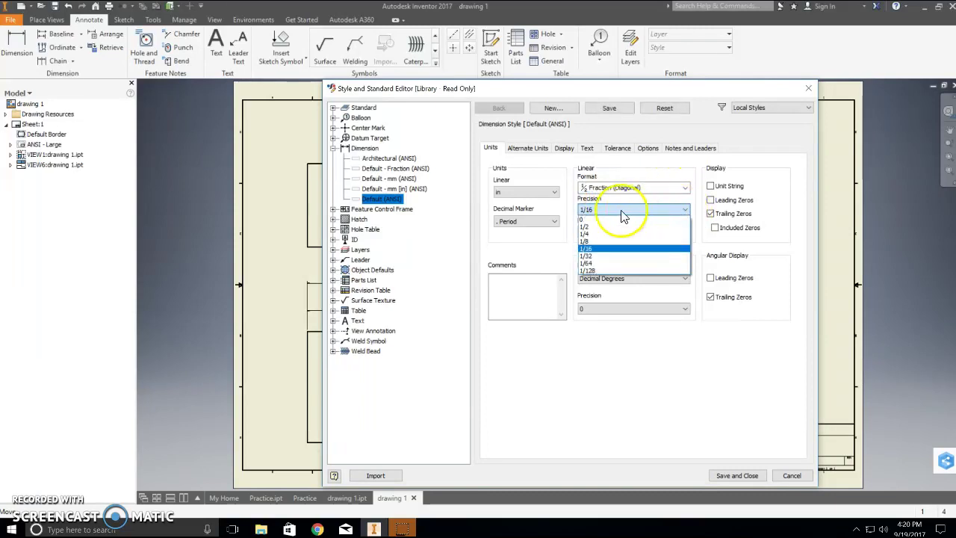
left_click(603, 254)
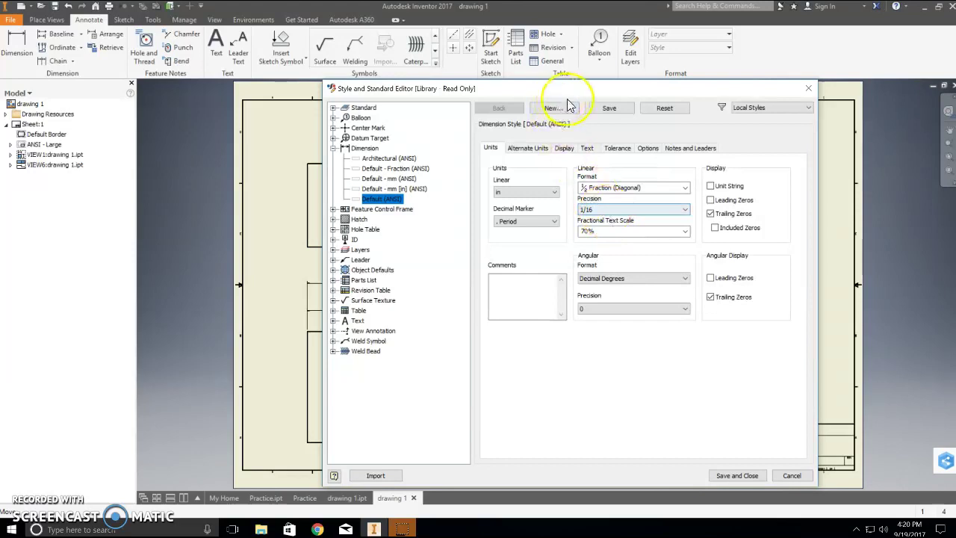
left_click(607, 111)
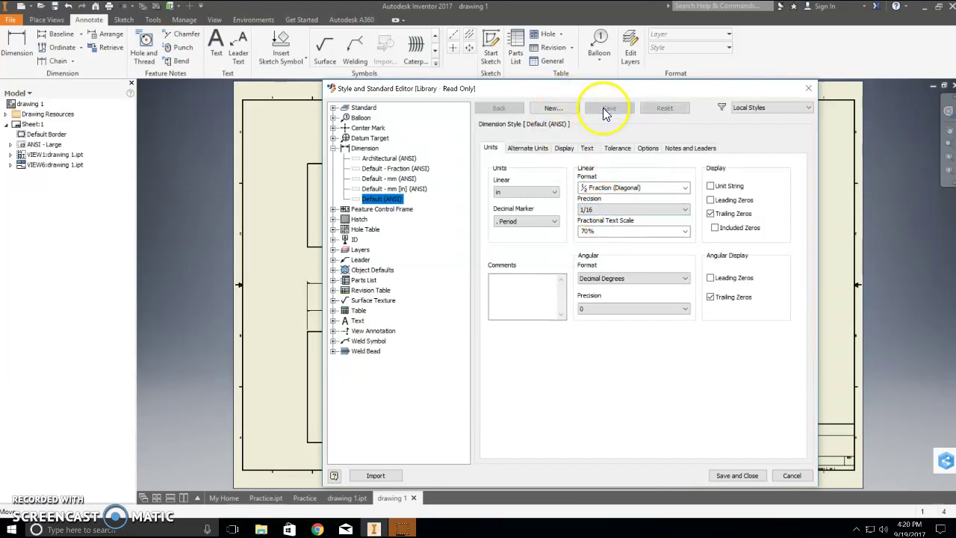
- Set the tolerance text size of the Default (ANSI) dimension style to 0.240 in
left_click(588, 149)
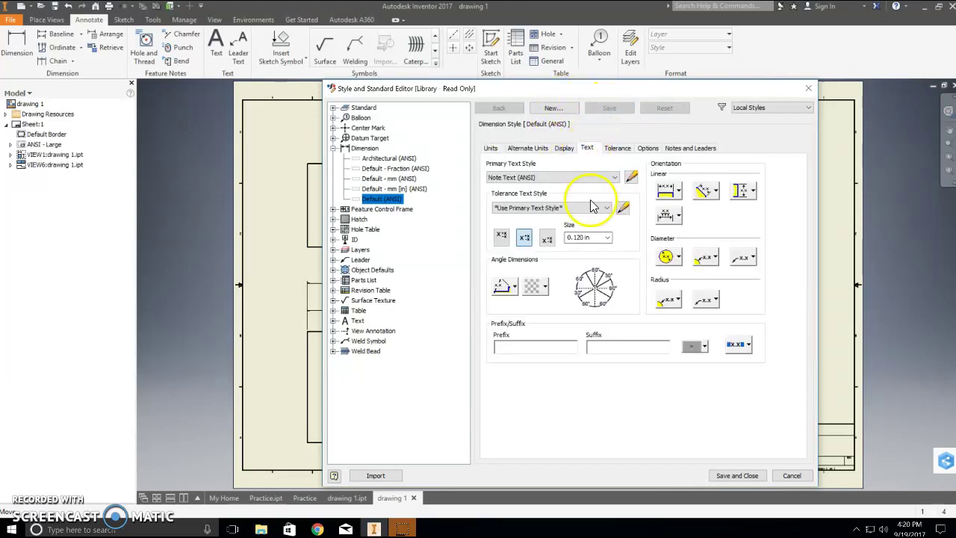
left_click(608, 238)
left_click(586, 269)
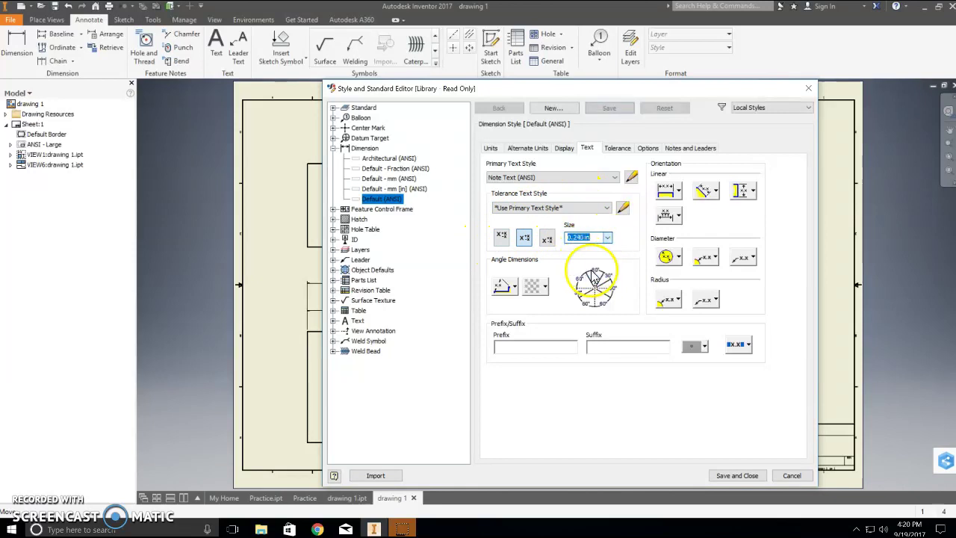
- Save the dimension style edits, set the Note Text (ANSI) style's text height to 0.240 in, and save and close the editor
left_click(623, 210)
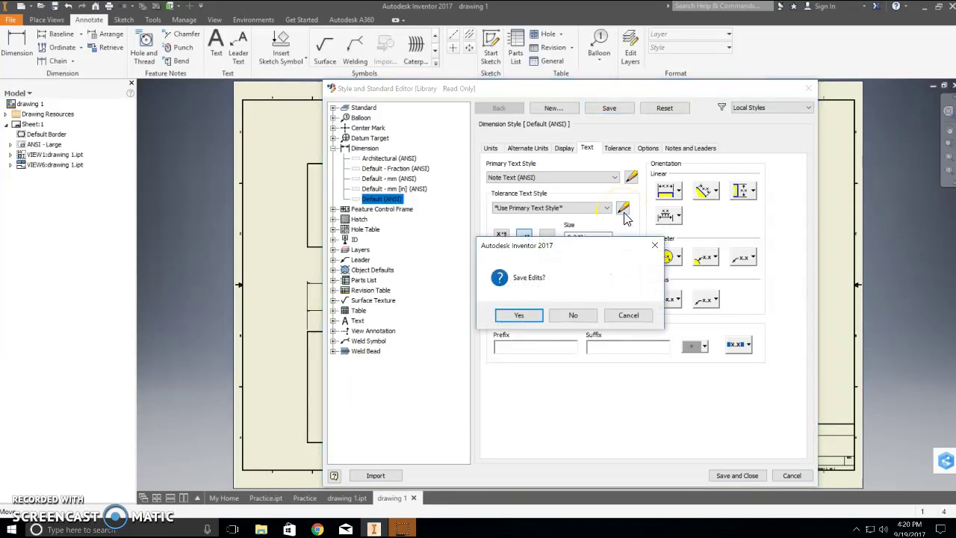
left_click(532, 320)
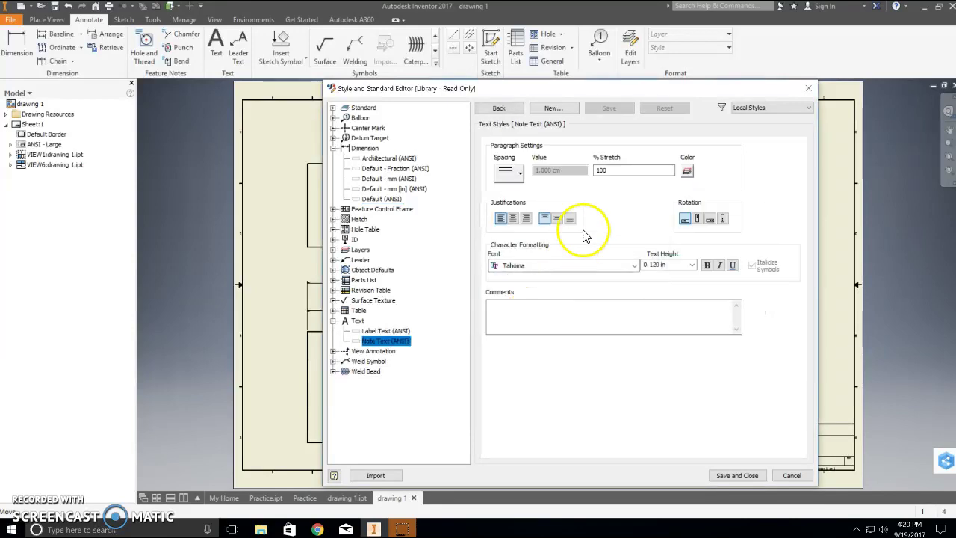
left_click(693, 265)
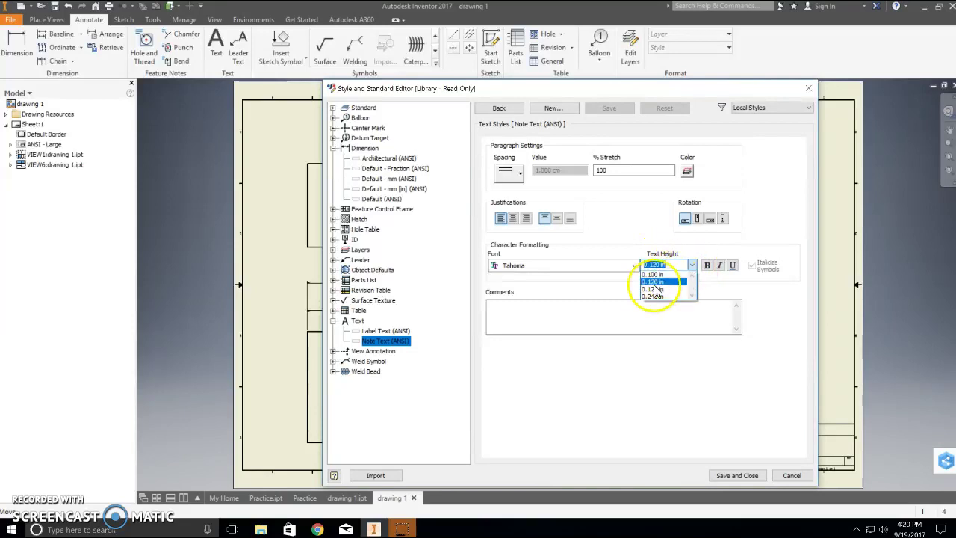
left_click(667, 298)
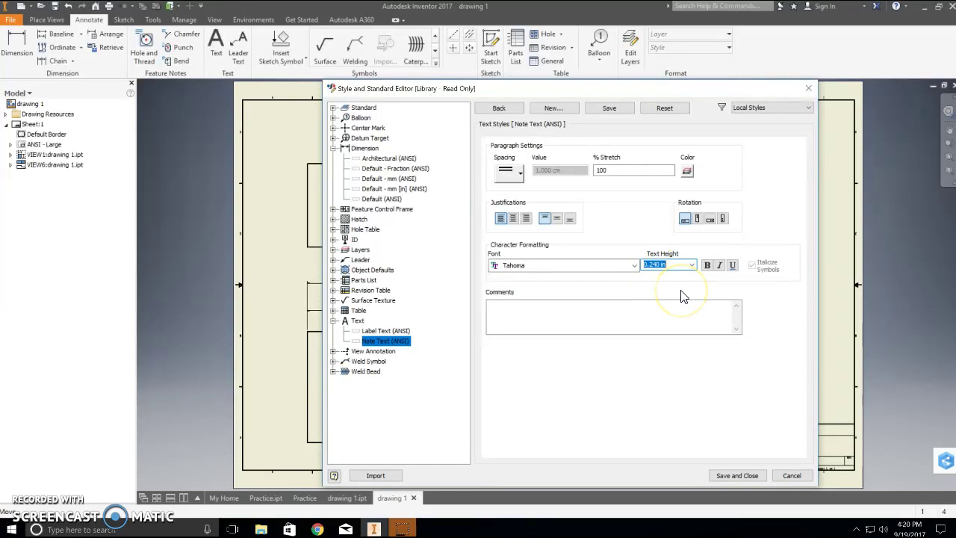
left_click(737, 476)
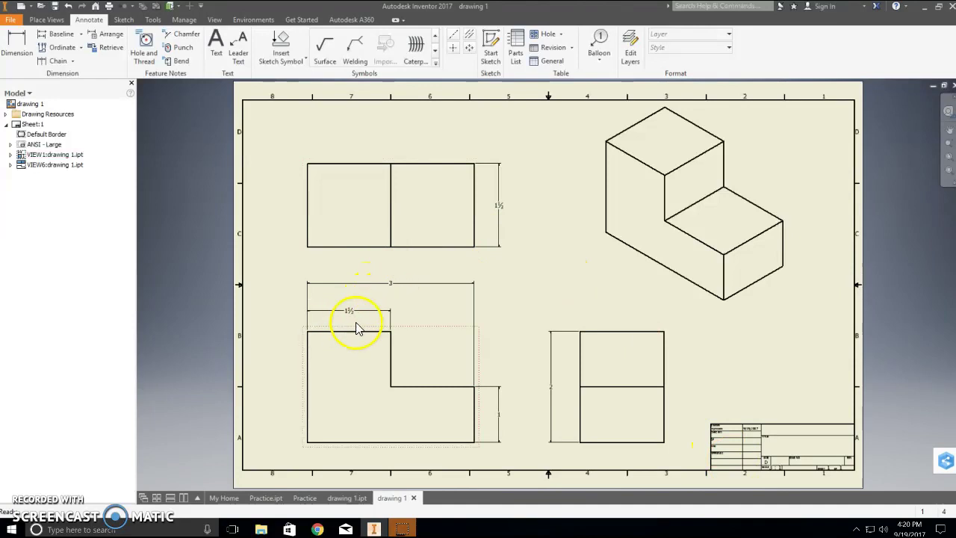
left_click(543, 261)
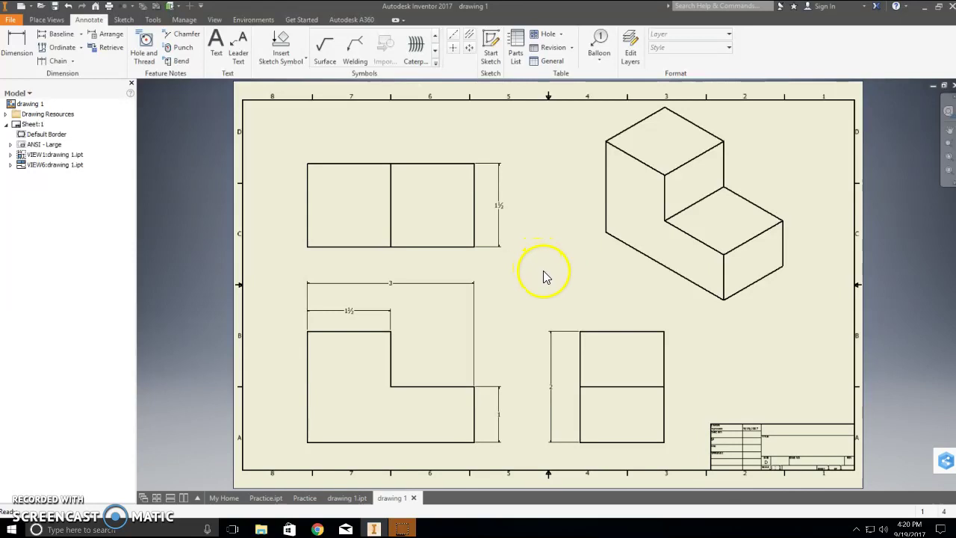